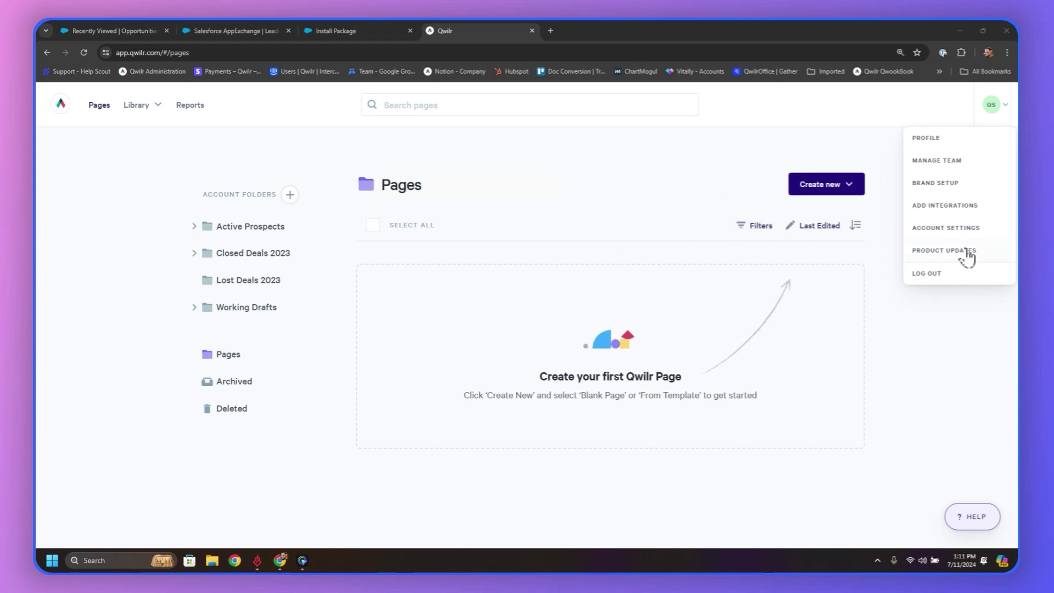
left_click(964, 226)
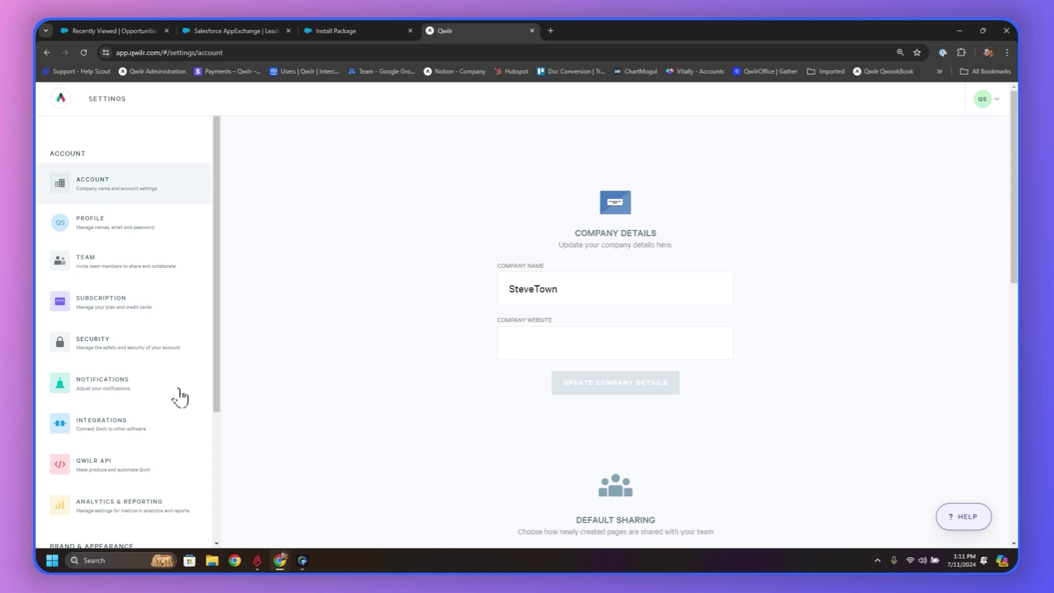
left_click(113, 432)
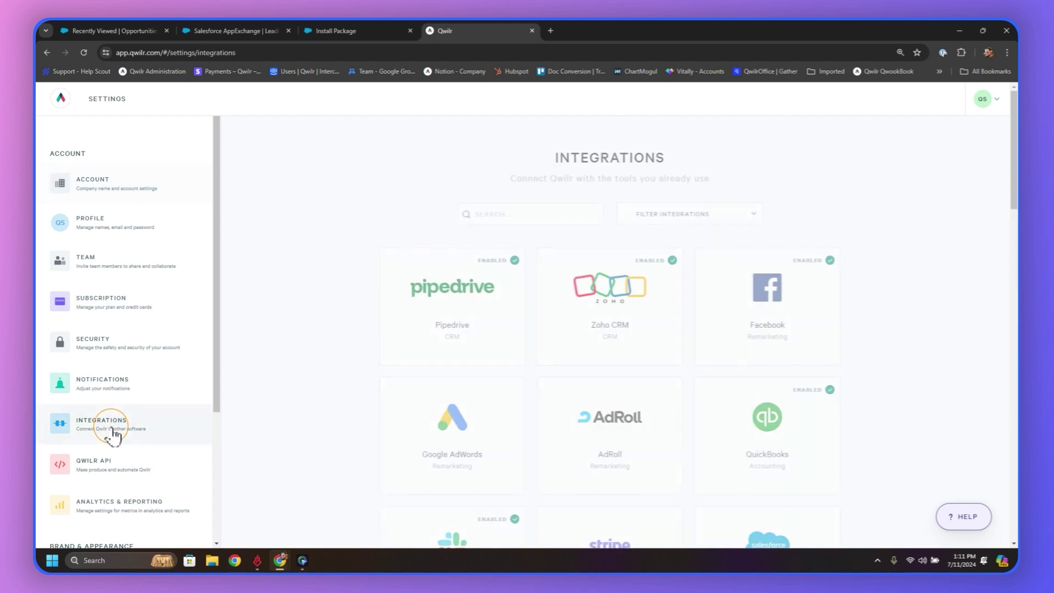
scroll(400, 414, "down", 5)
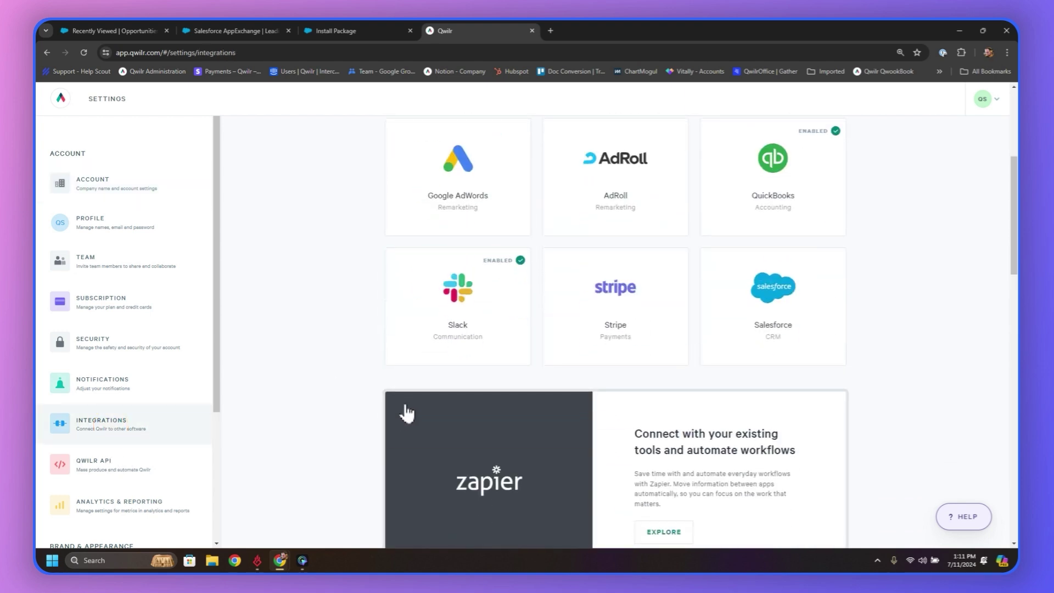
scroll(407, 413, "down", 2)
- Review the Salesforce integration details, then return to the AppExchange results for 'qwilr'
left_click(760, 220)
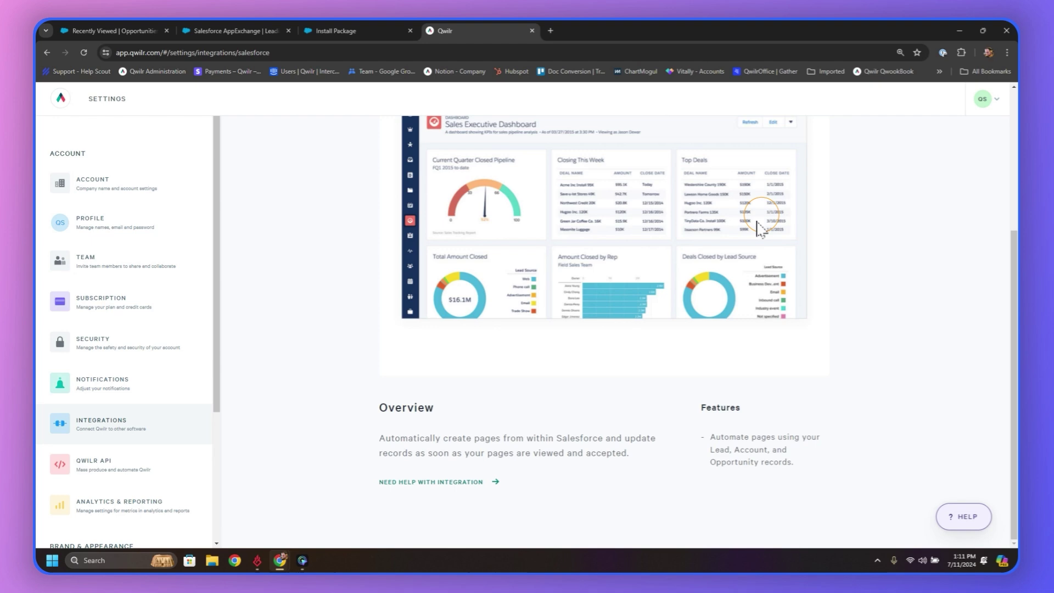
scroll(737, 388, "up", 4)
left_click(778, 193)
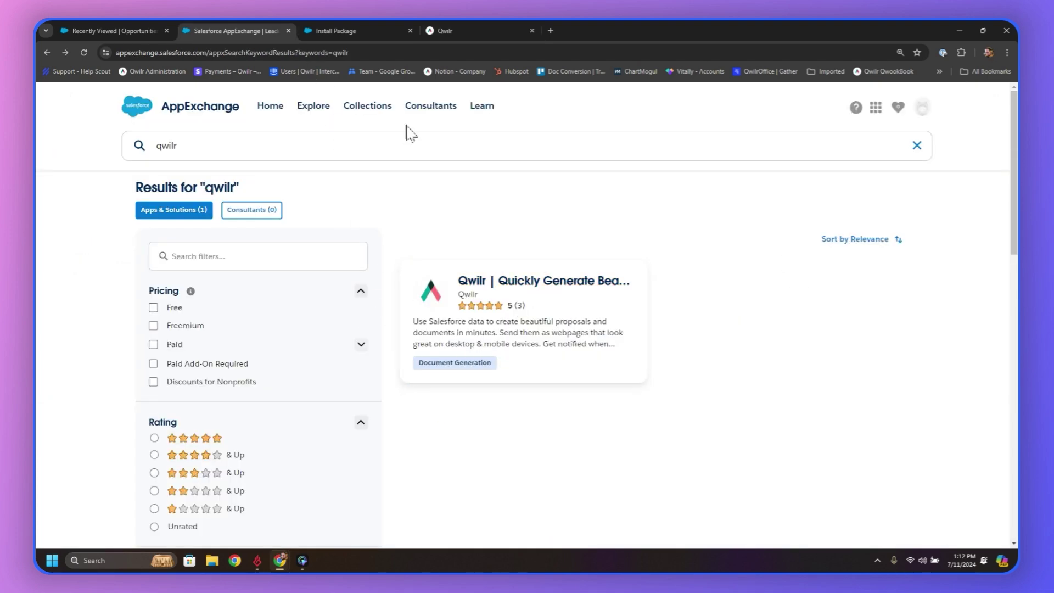
- On the Qwilr Install Package page, choose Install for All Users and start the install
left_click(358, 29)
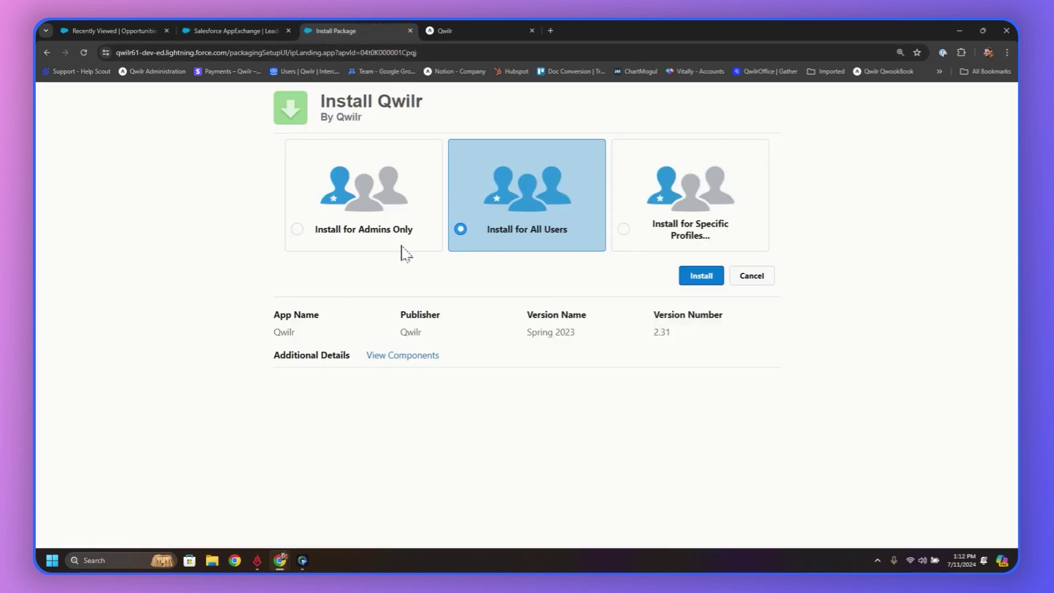
left_click(379, 203)
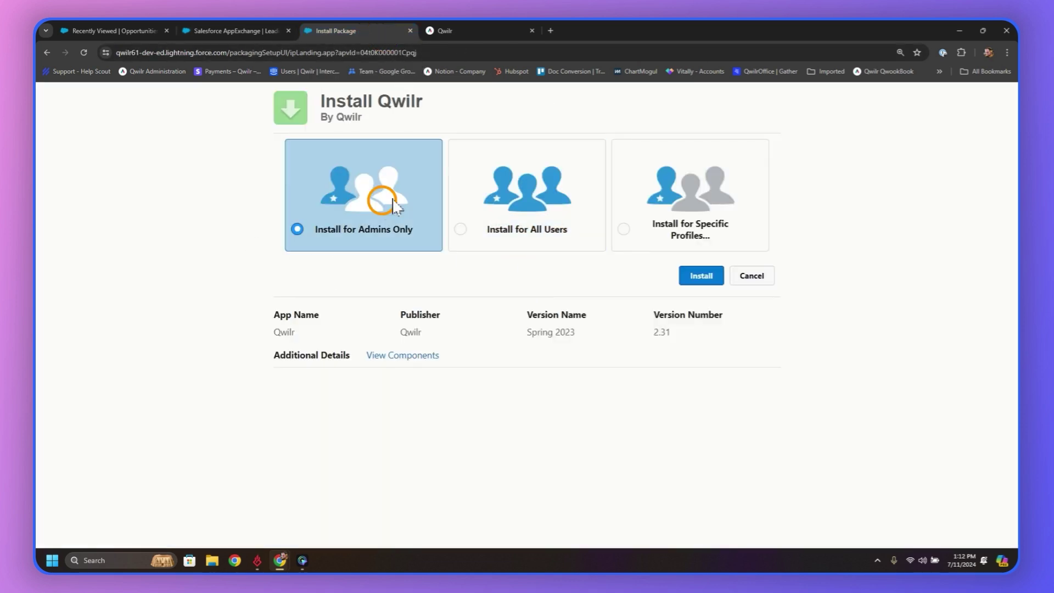
left_click(485, 205)
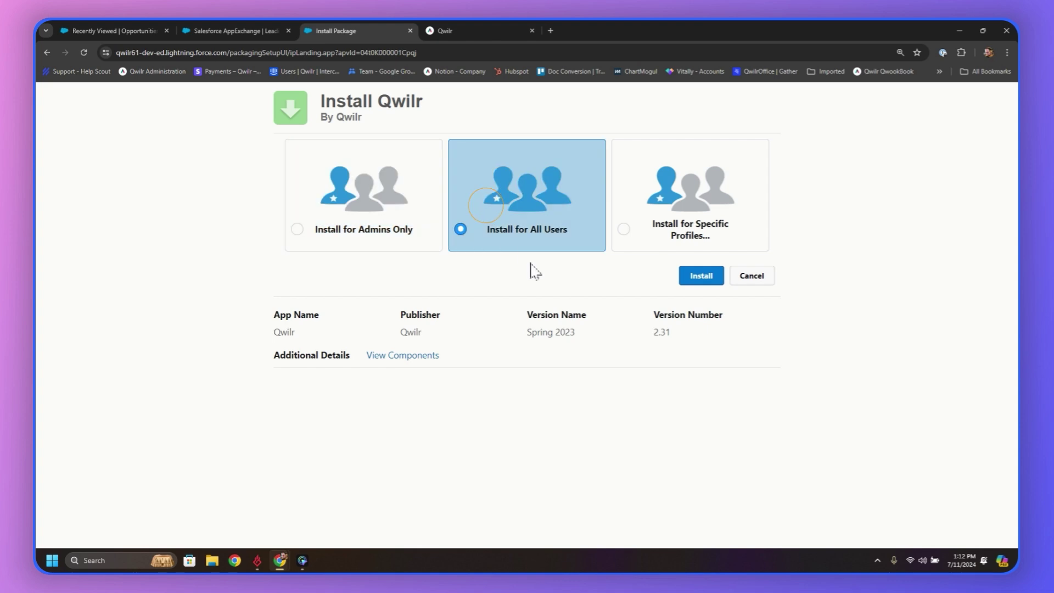
left_click(704, 276)
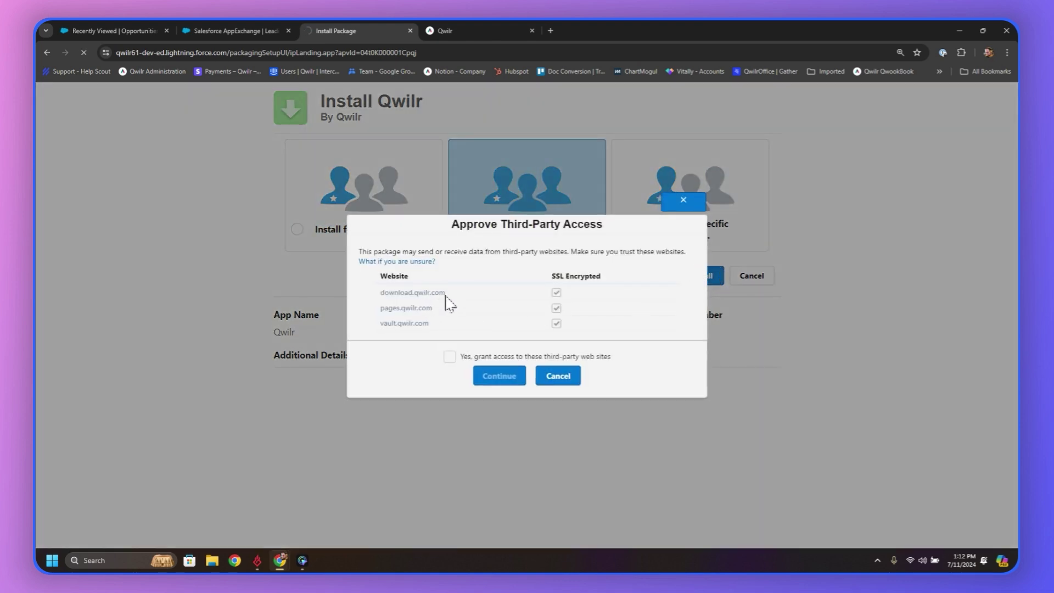
- Grant access to Qwilr's third-party websites and finish installing Qwilr Spring 2023 (2.31)
left_click(450, 357)
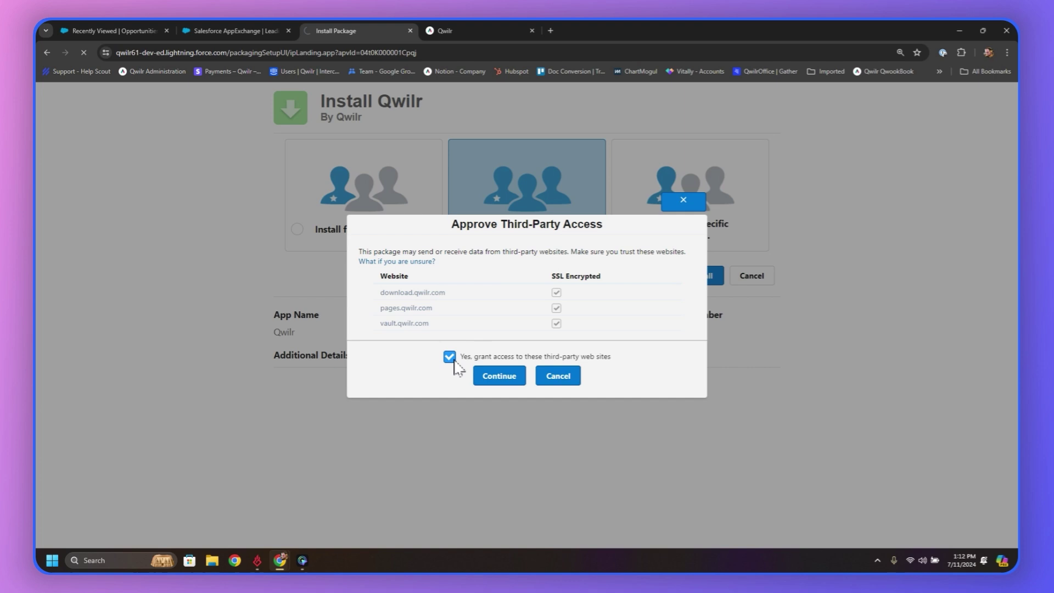
left_click(499, 377)
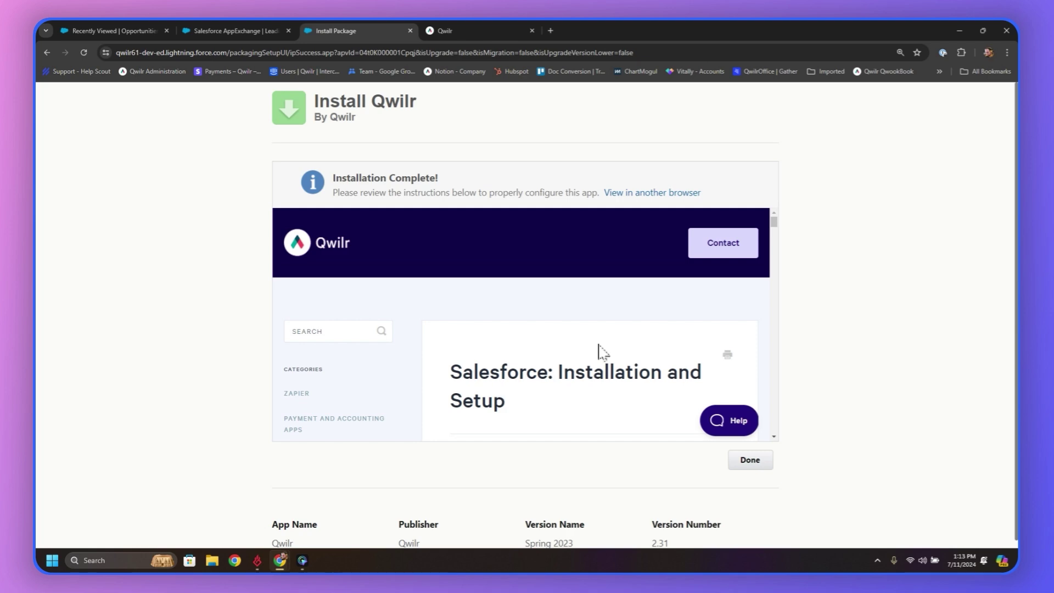
scroll(648, 351, "down", 6)
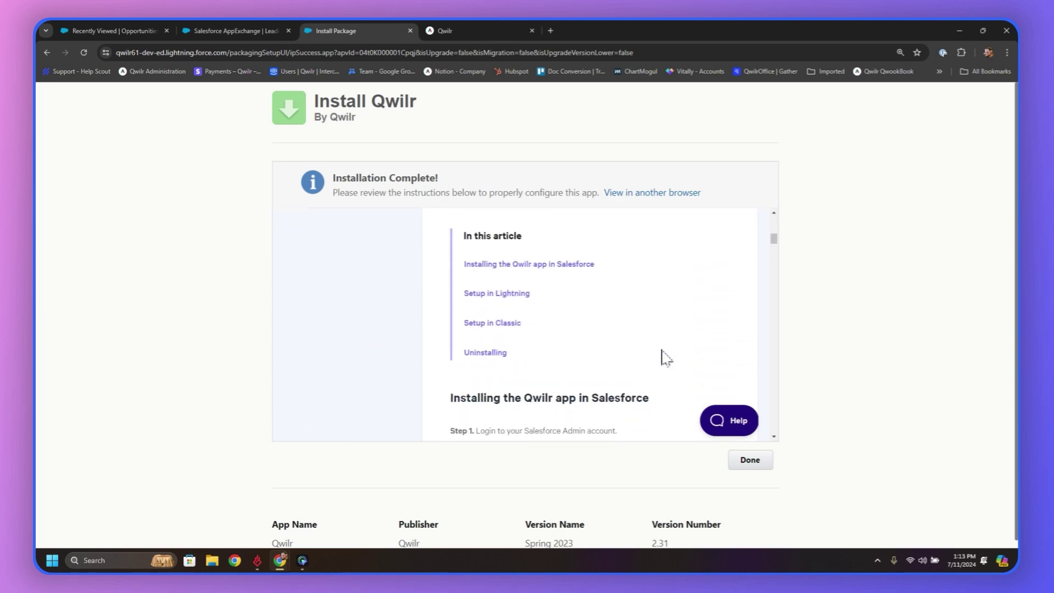
scroll(666, 358, "up", 3)
scroll(666, 358, "down", 4)
scroll(666, 363, "up", 4)
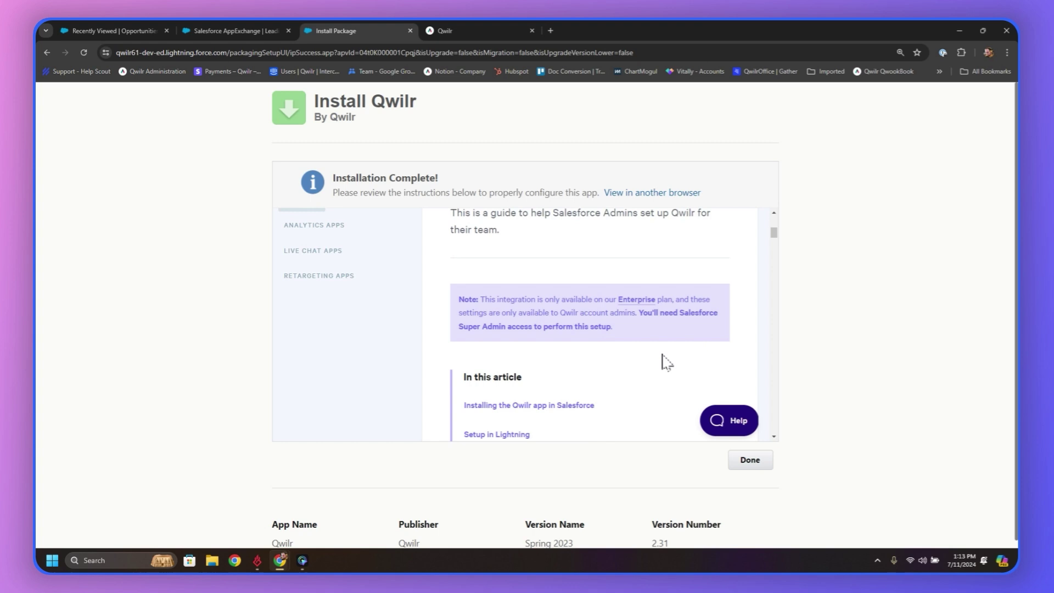
scroll(661, 356, "up", 4)
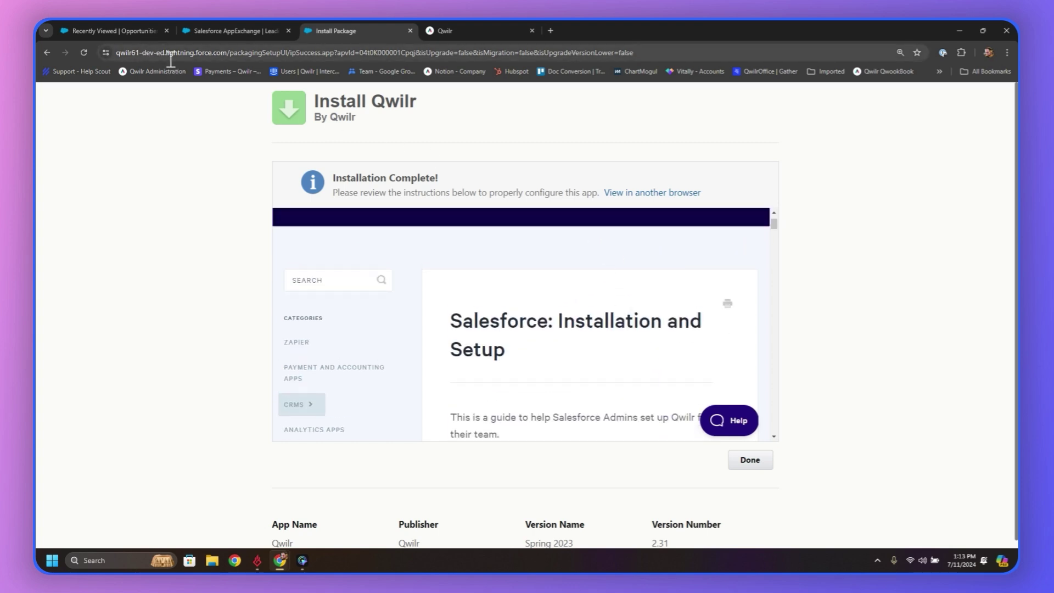
- Close the app list, open Setup in a new tab and filter Quick Find by 'objec'
left_click(141, 32)
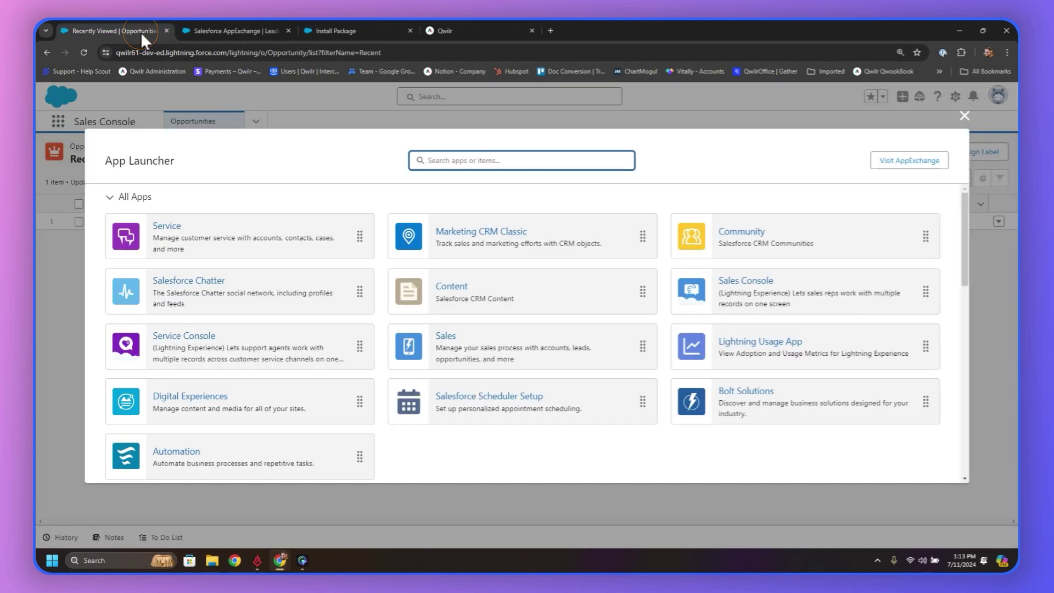
left_click(965, 116)
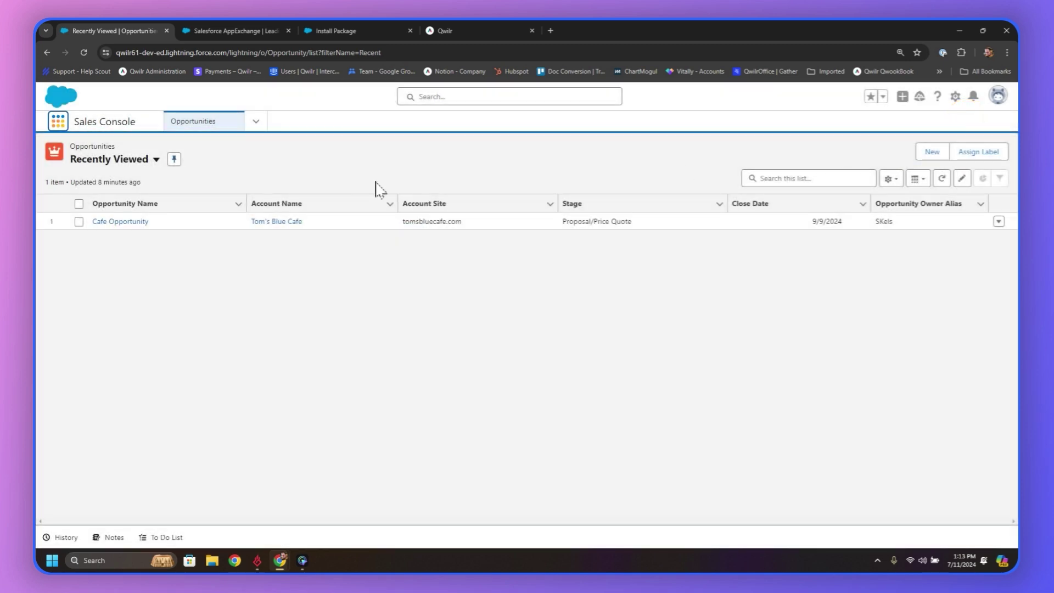
left_click(956, 97)
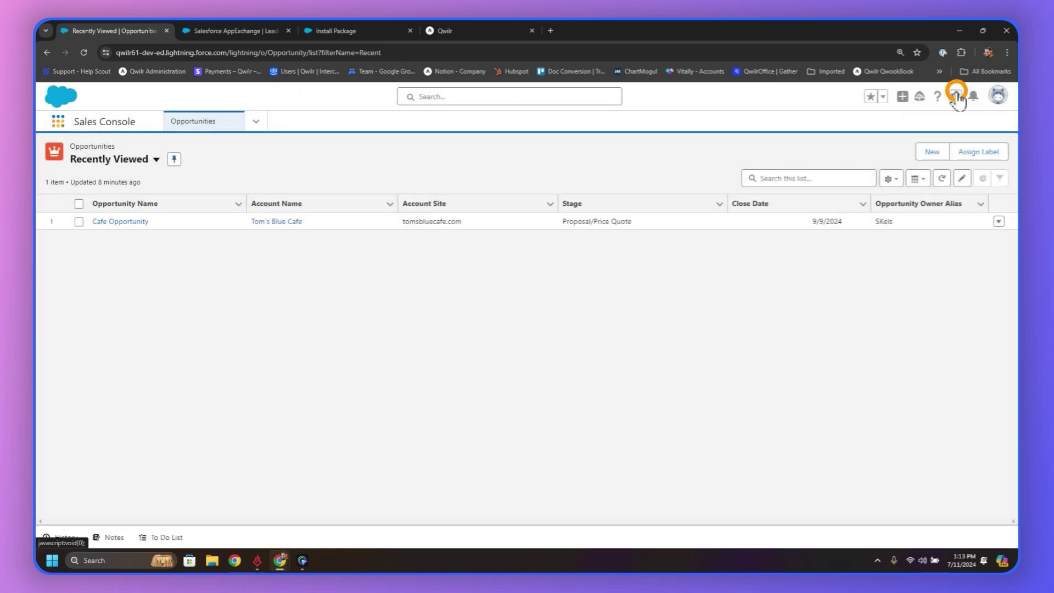
left_click(909, 129)
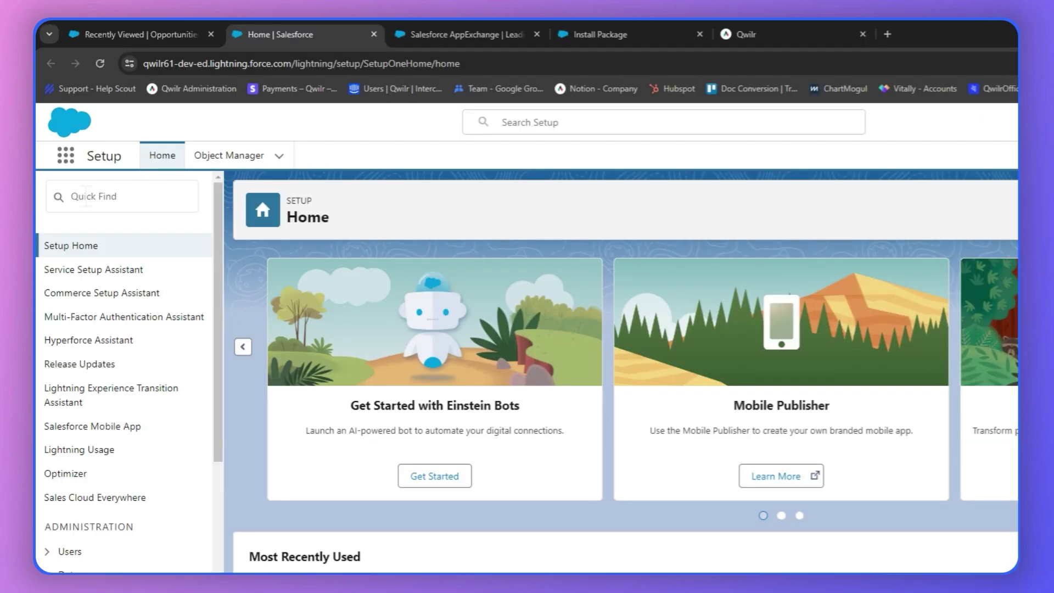
left_click(71, 154)
type("o")
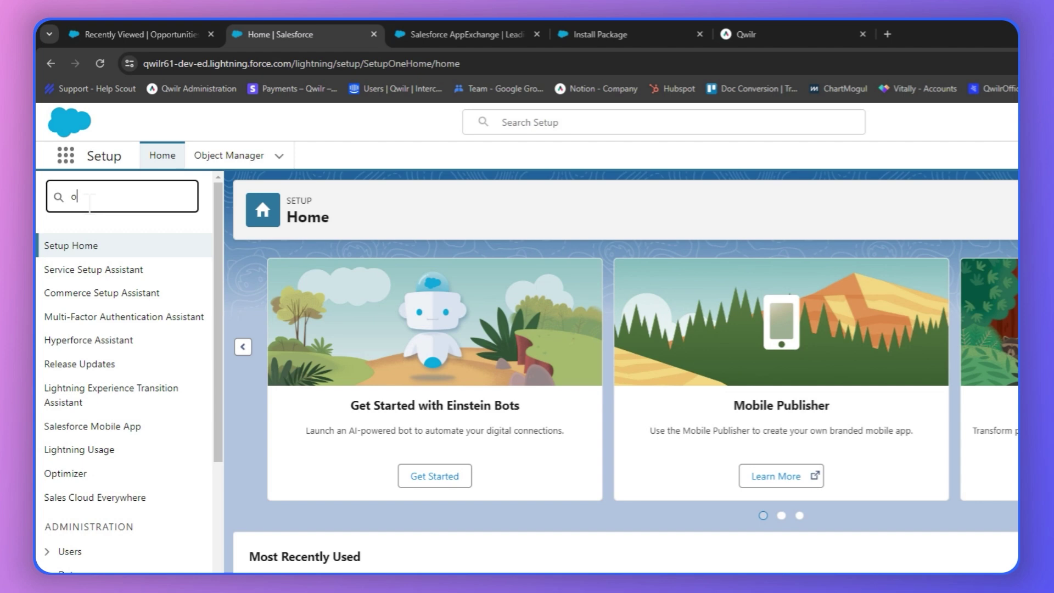
type("bjec")
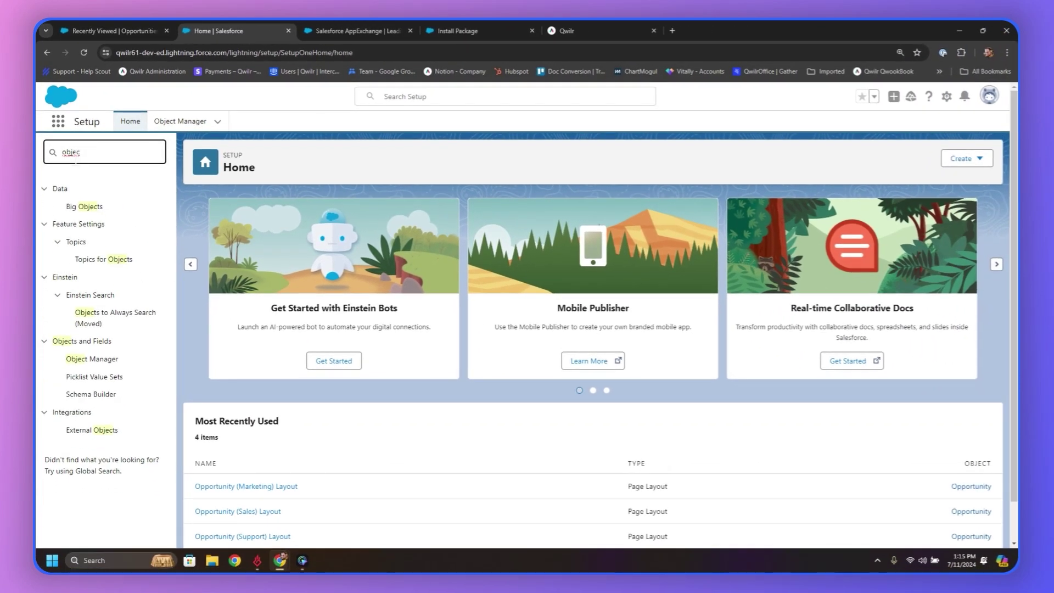
- In Object Manager, find and open the Opportunity object's Details page
left_click(87, 361)
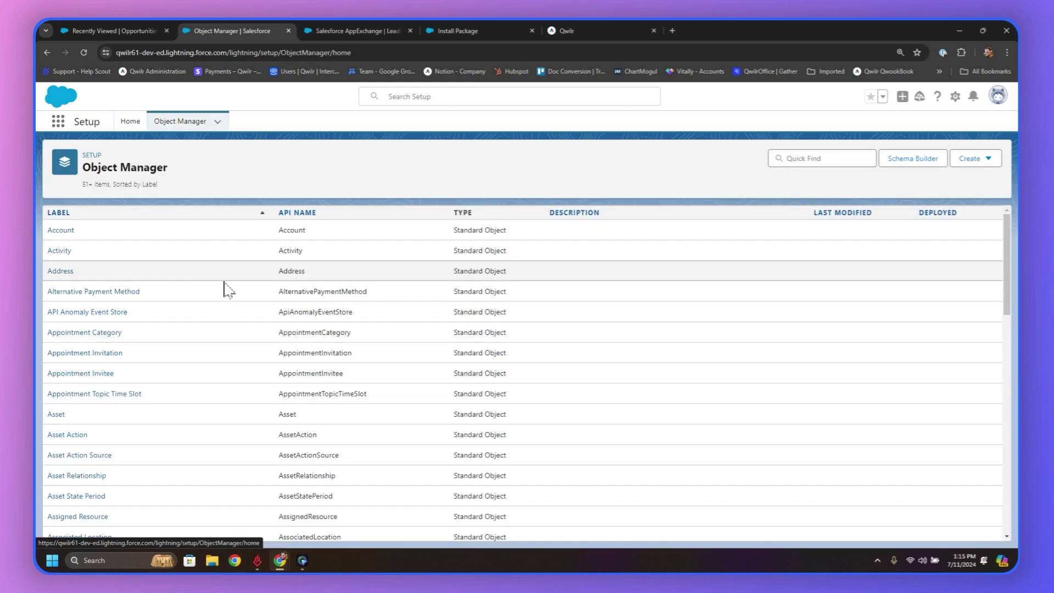
scroll(79, 370, "down", 15)
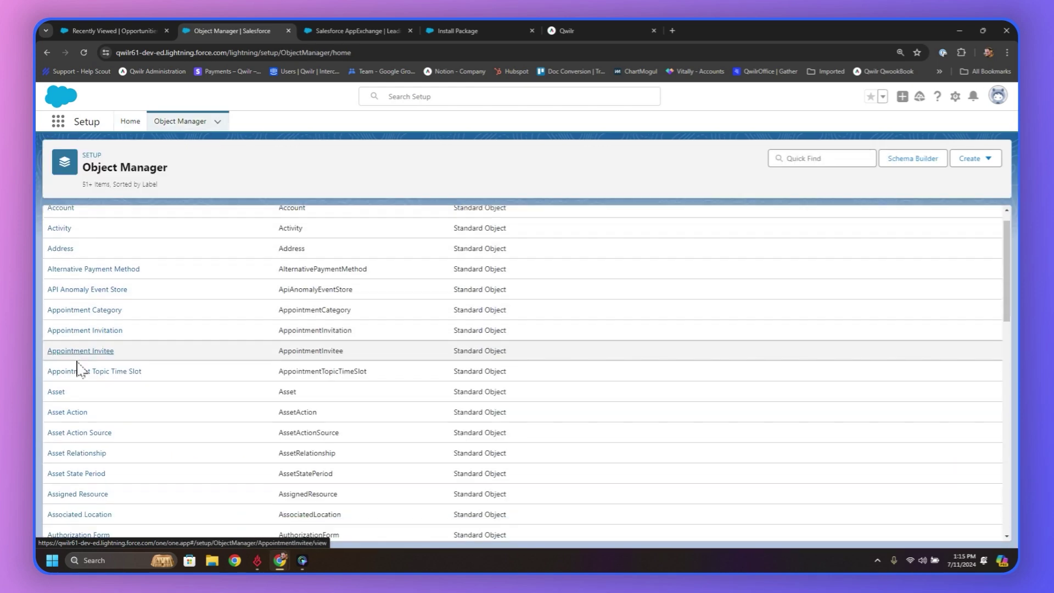
scroll(79, 370, "down", 20)
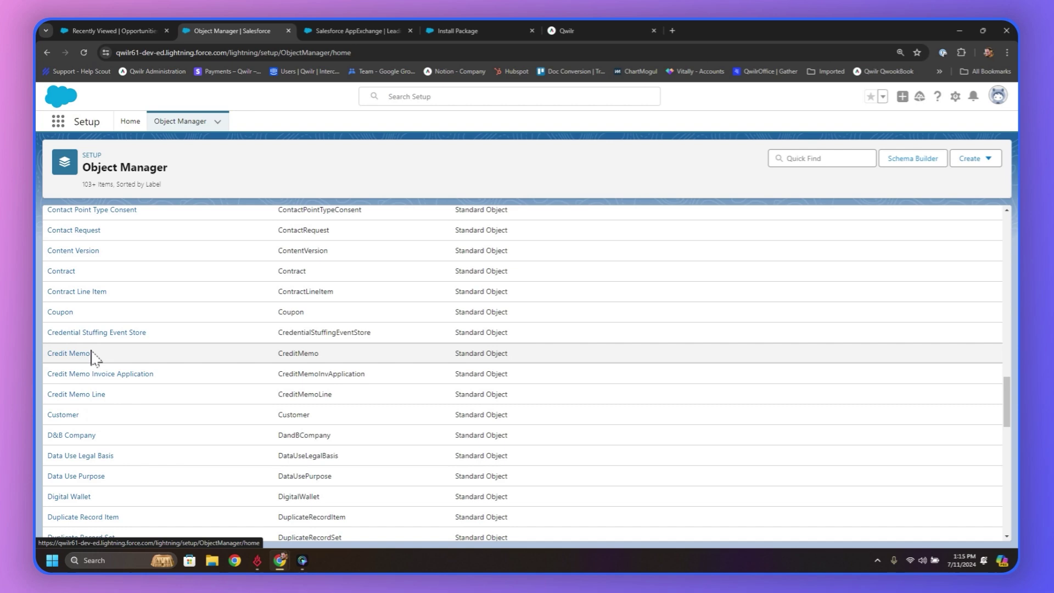
scroll(92, 358, "down", 3)
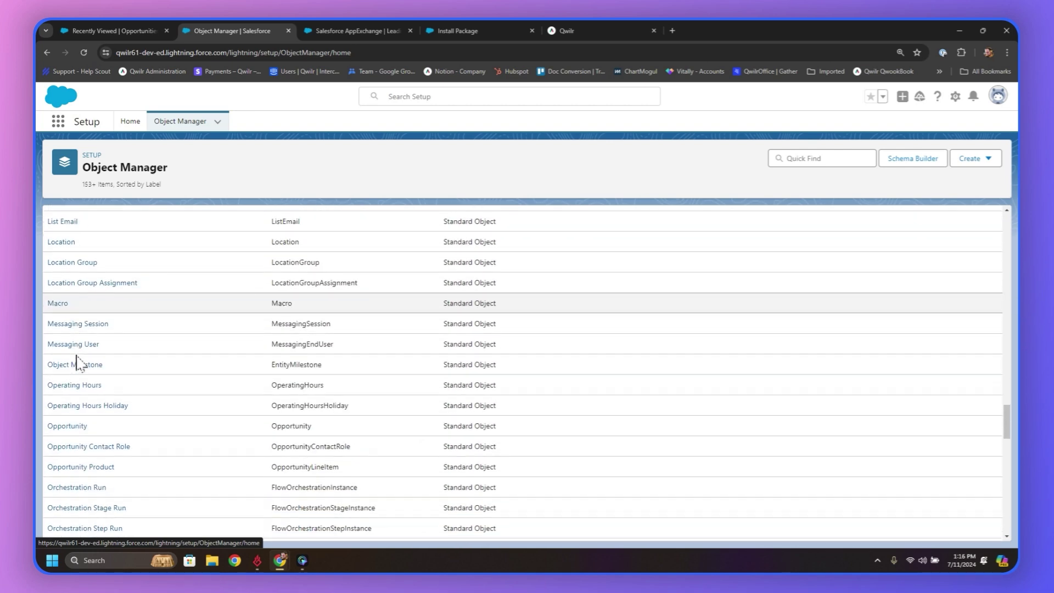
scroll(80, 364, "down", 3)
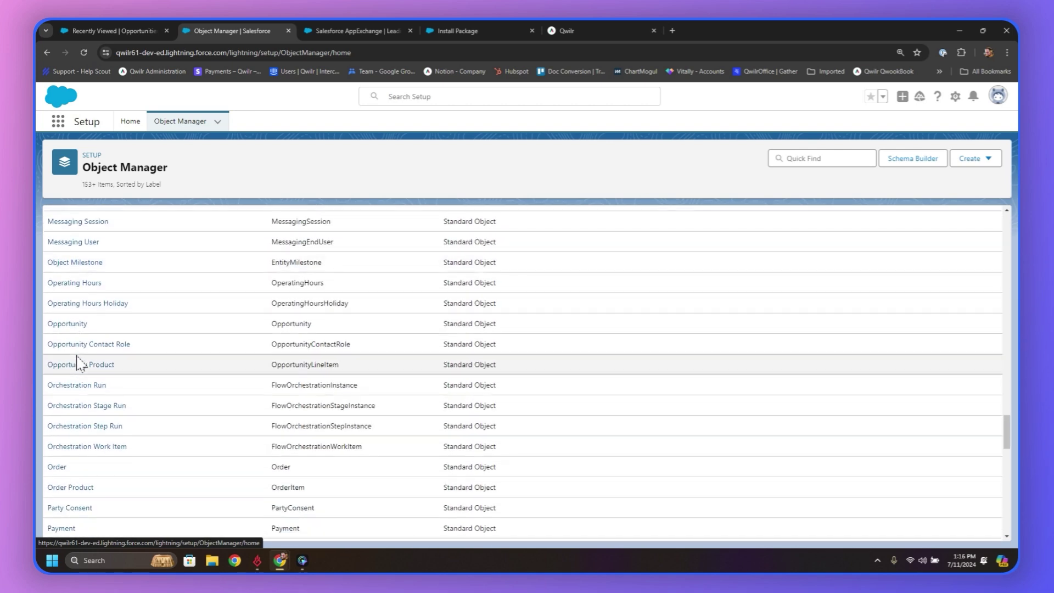
left_click(80, 324)
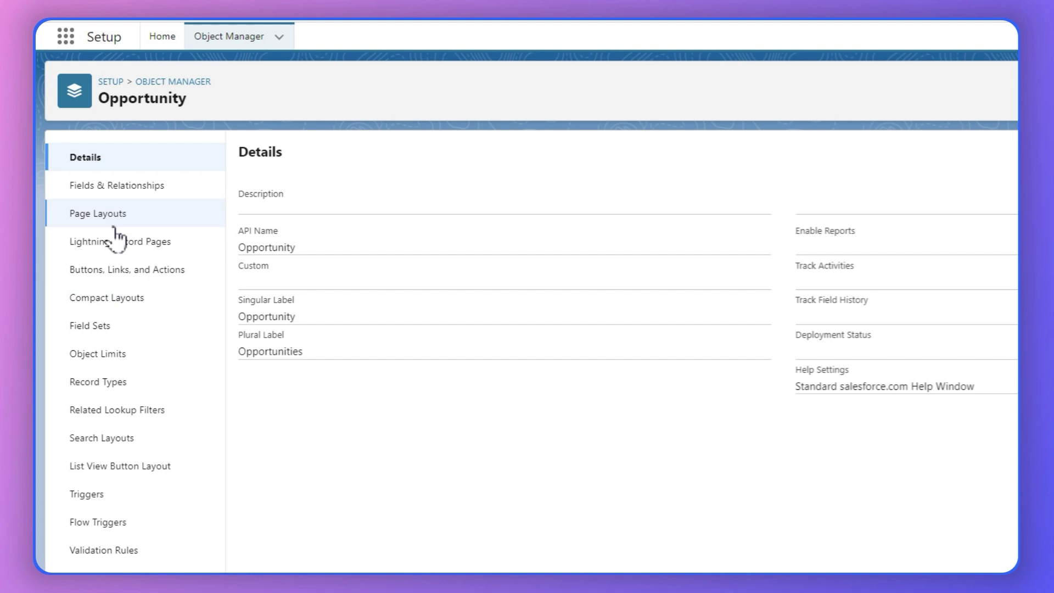
- Edit the Opportunity Layout and show its Visualforce Pages palette, including Qwilr_Opportunity
left_click(106, 214)
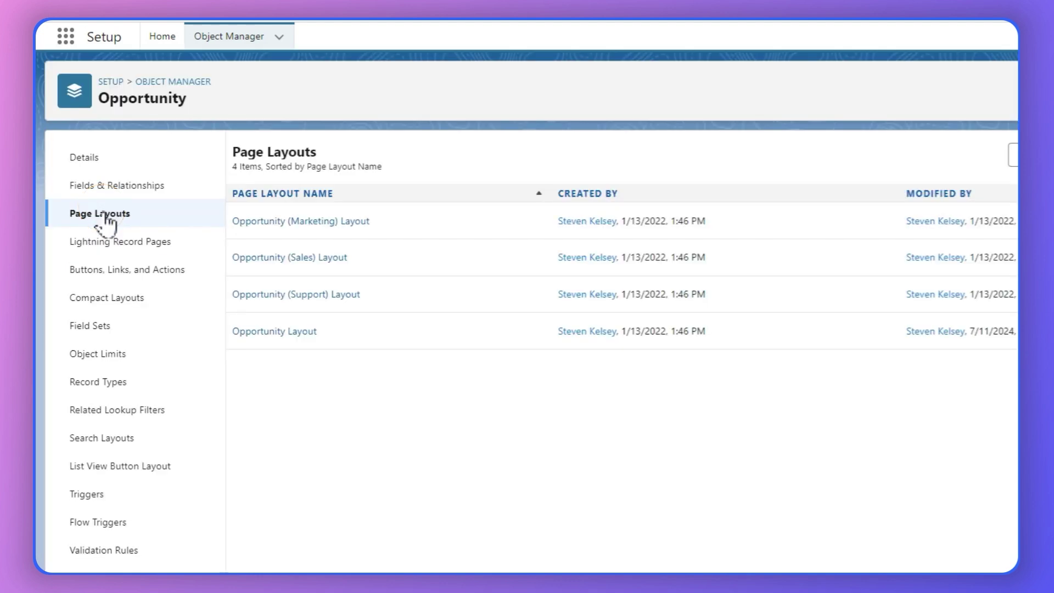
left_click(280, 332)
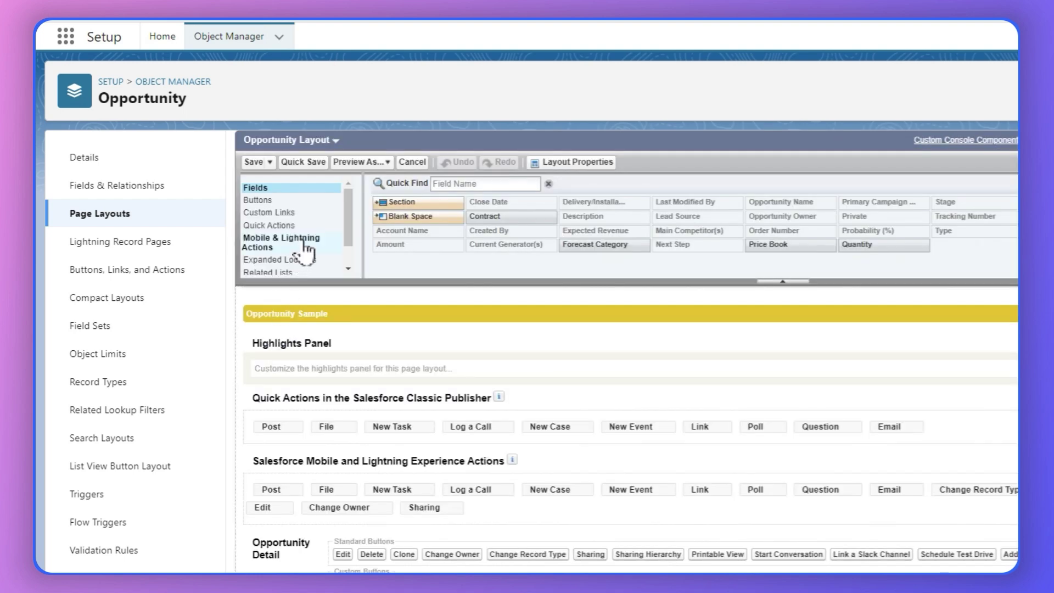
scroll(305, 250, "down", 2)
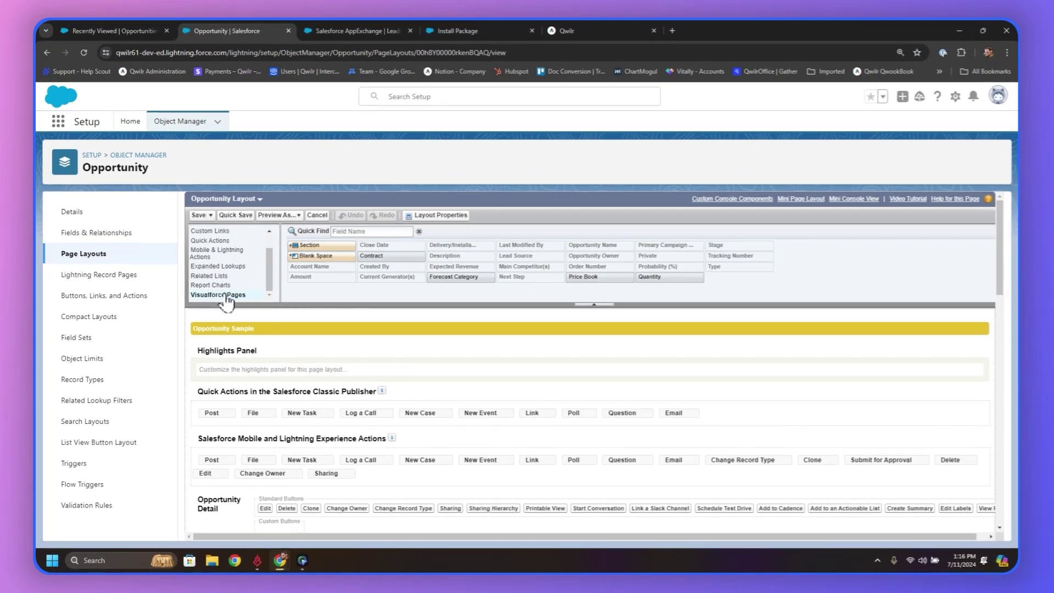
left_click(225, 295)
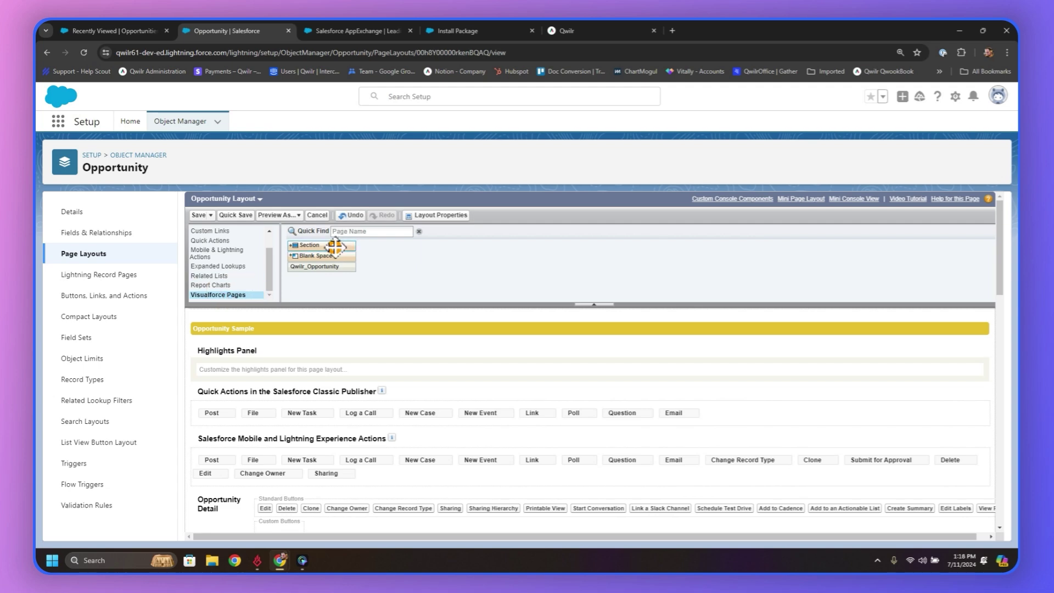
- Add a 1-Column section named 'Qwilr' below the top fields section
left_click_drag(335, 247, 405, 348)
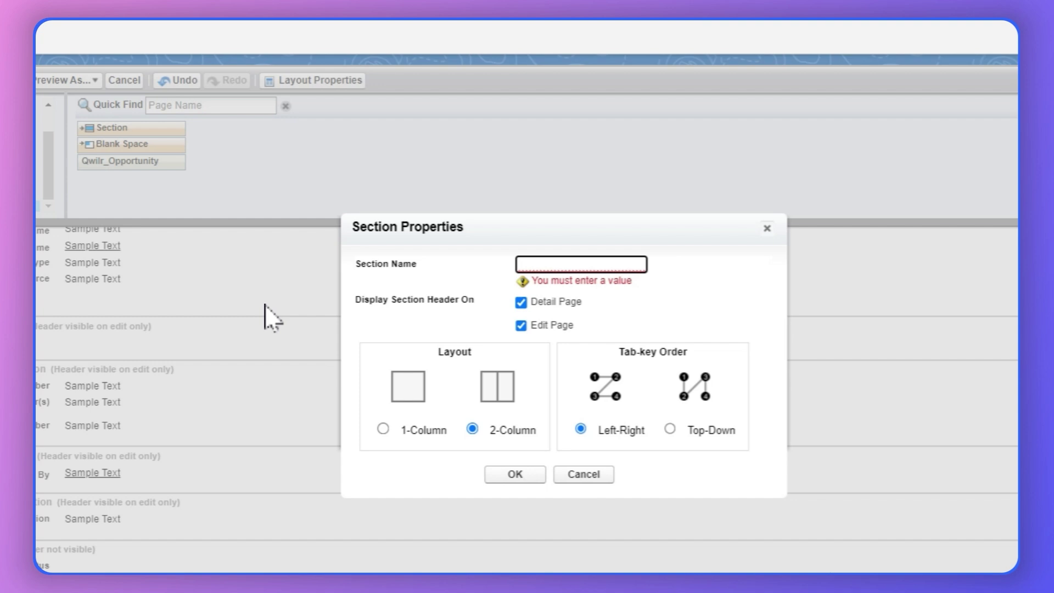
type("Qwilr")
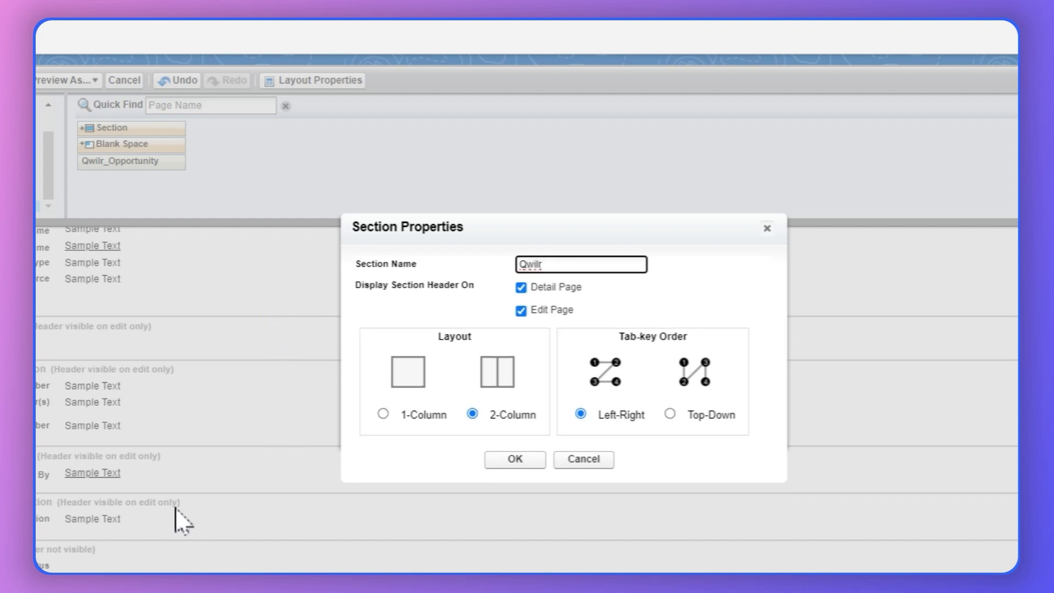
left_click(383, 414)
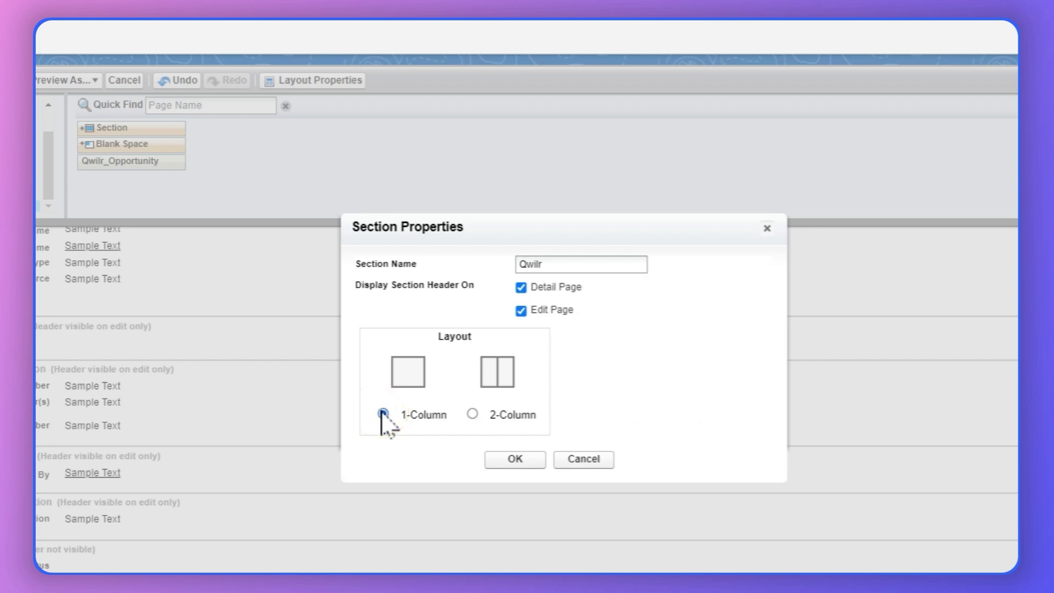
left_click(511, 460)
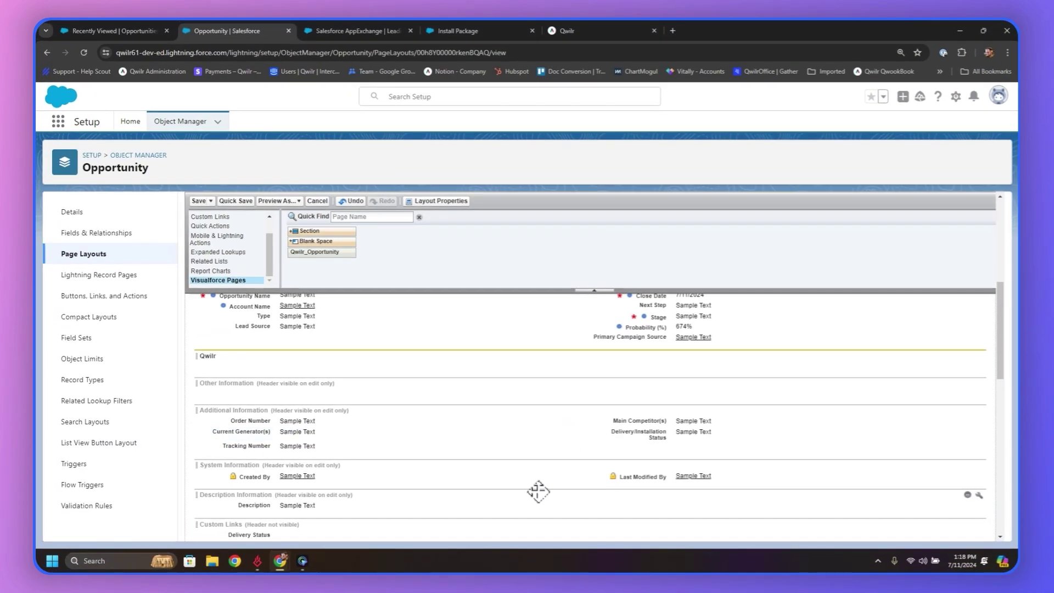
- Embed the Qwilr_Opportunity Visualforce page in the Qwilr section with scrollbars enabled
left_click(336, 253)
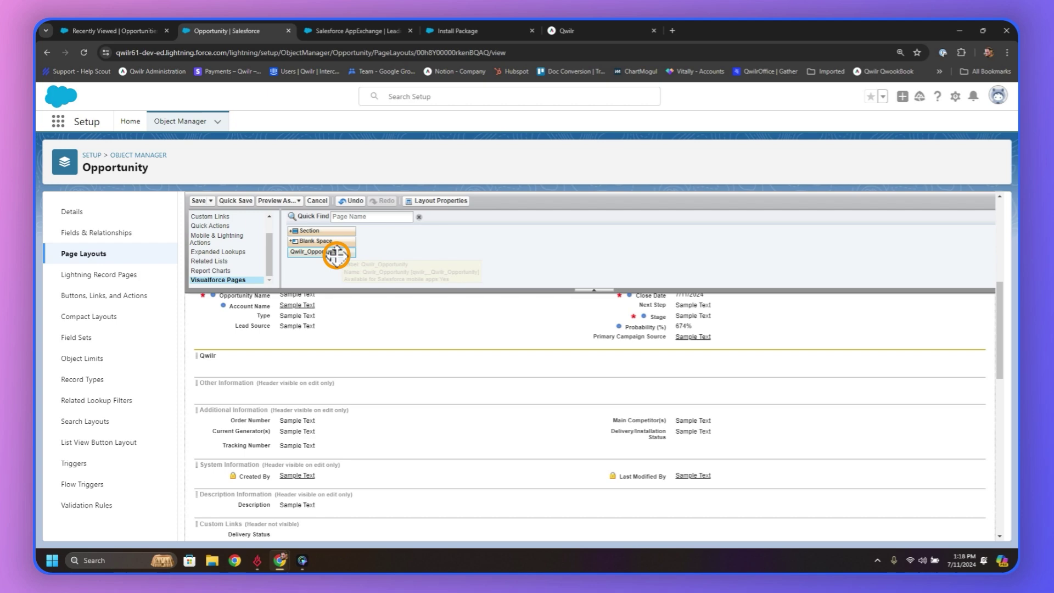
left_click_drag(336, 254, 340, 368)
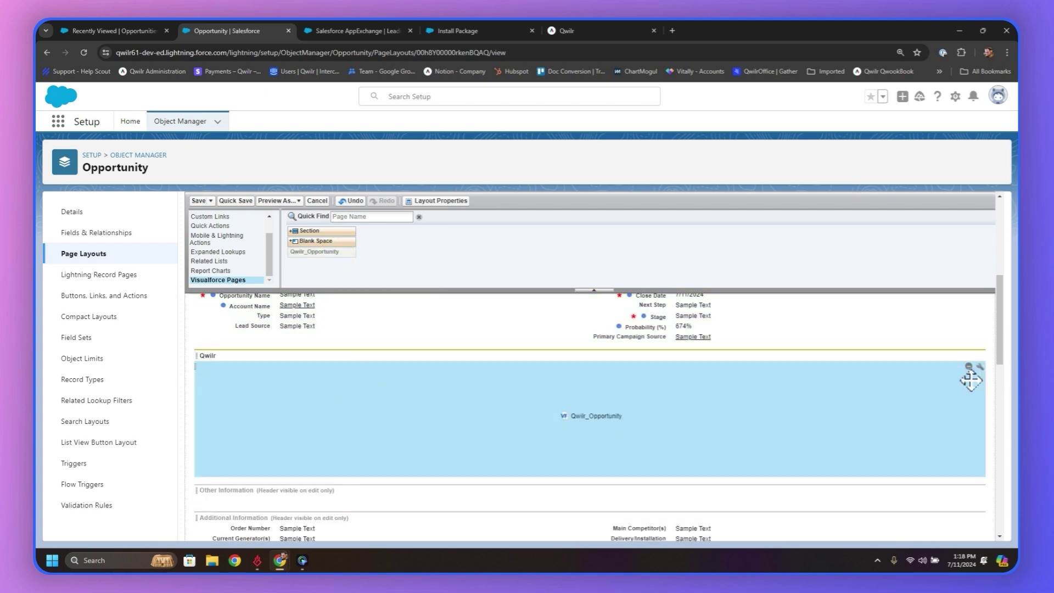
left_click(980, 366)
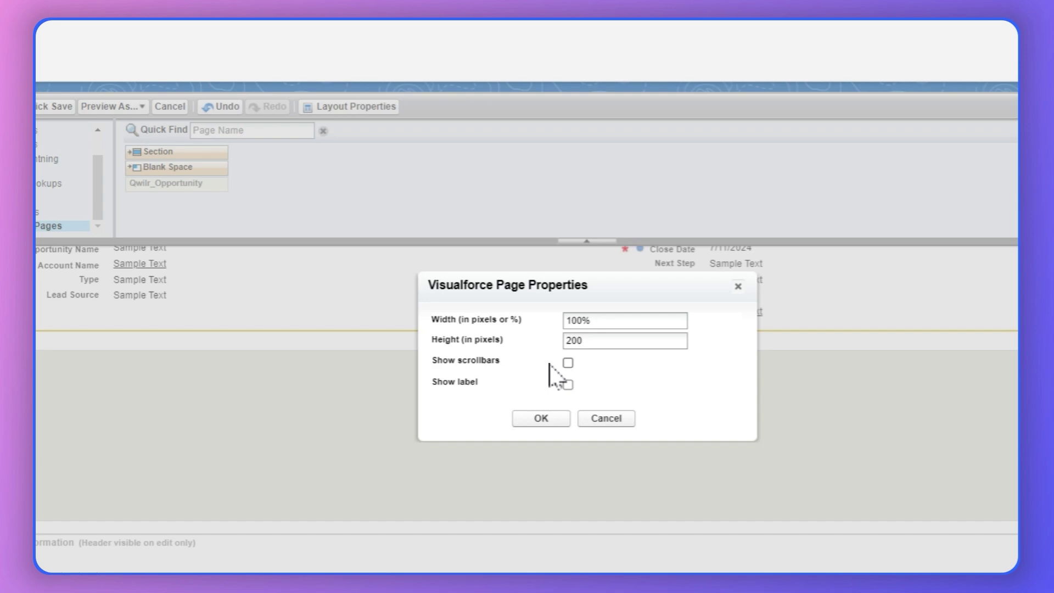
left_click(568, 362)
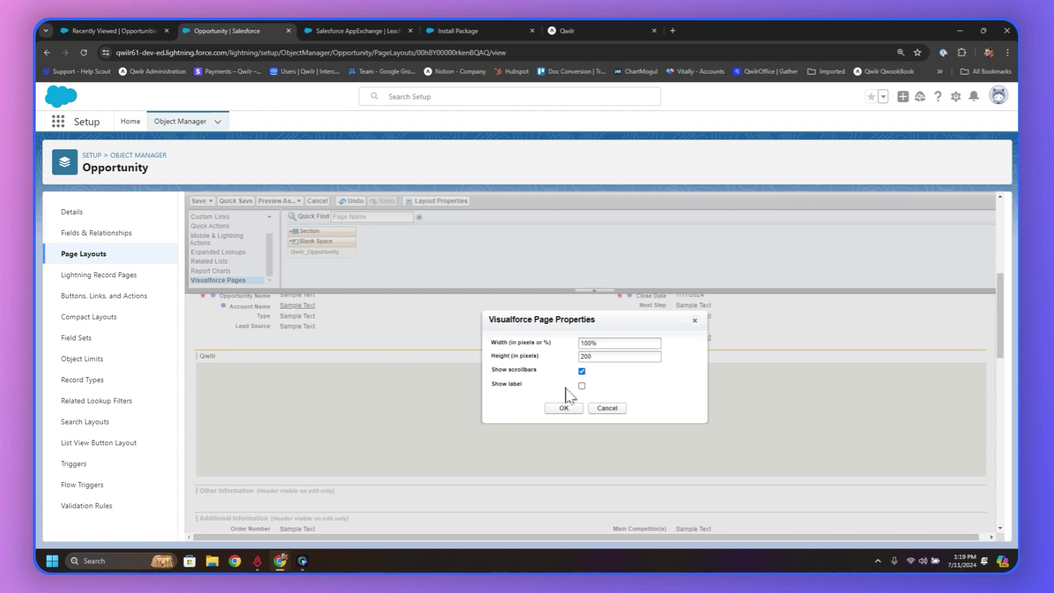
left_click(562, 412)
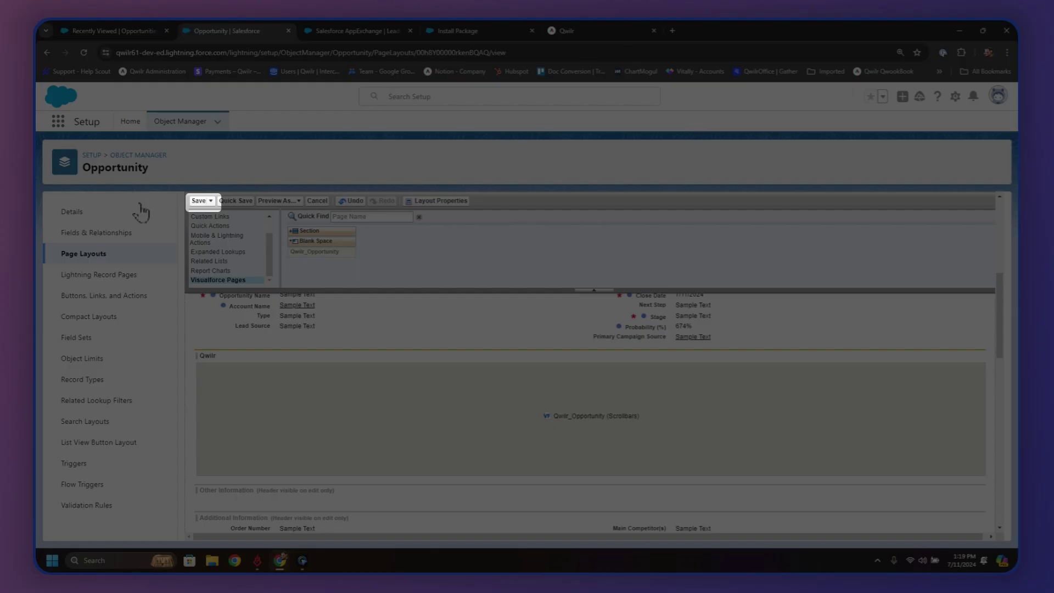
- Save the Opportunity Layout, then open Cafe Opportunity in the Sales Console app
left_click(199, 201)
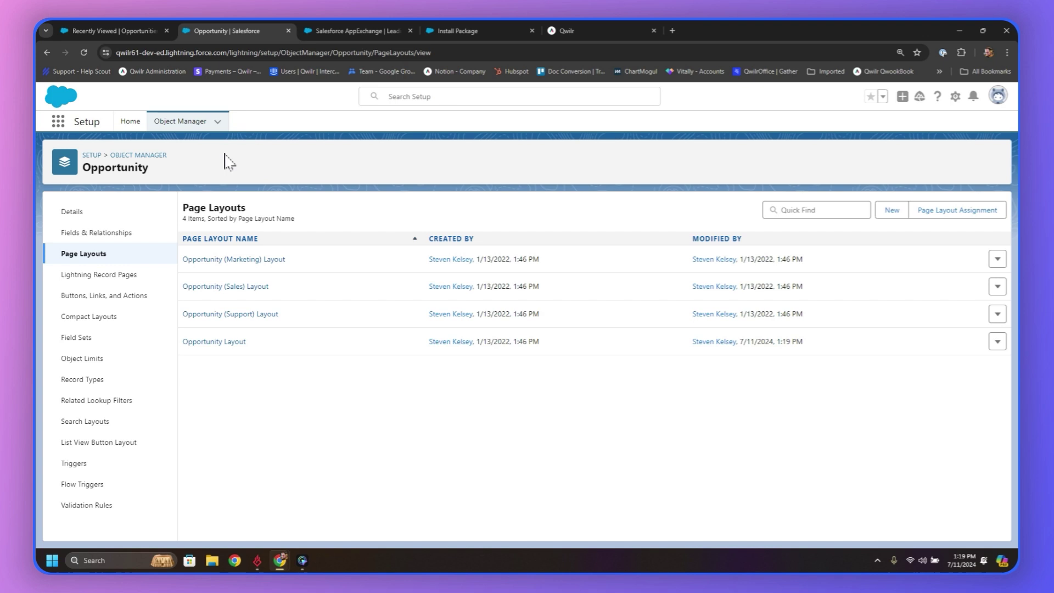
left_click(59, 121)
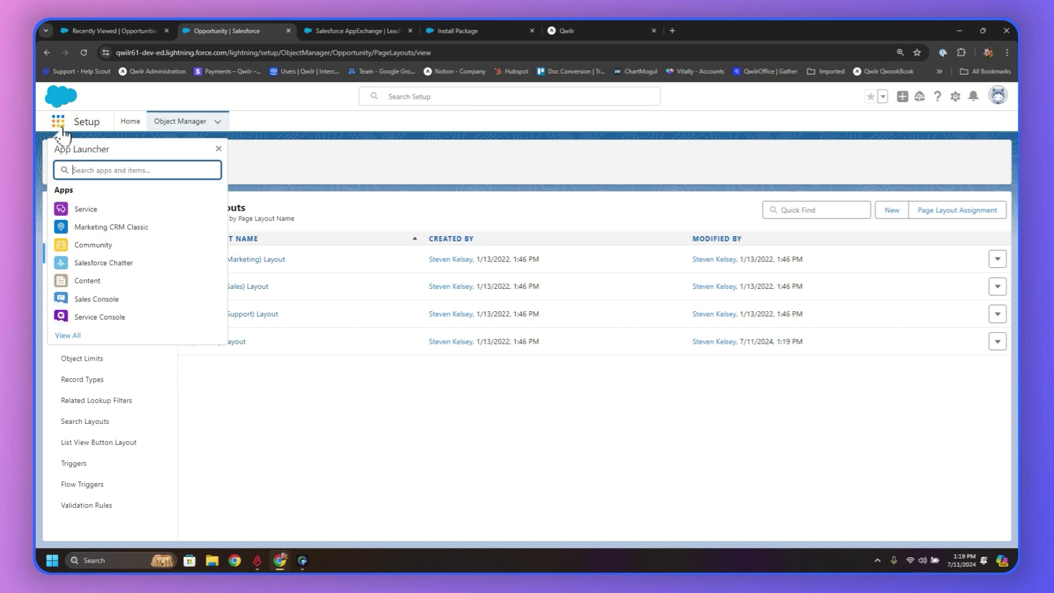
left_click(93, 299)
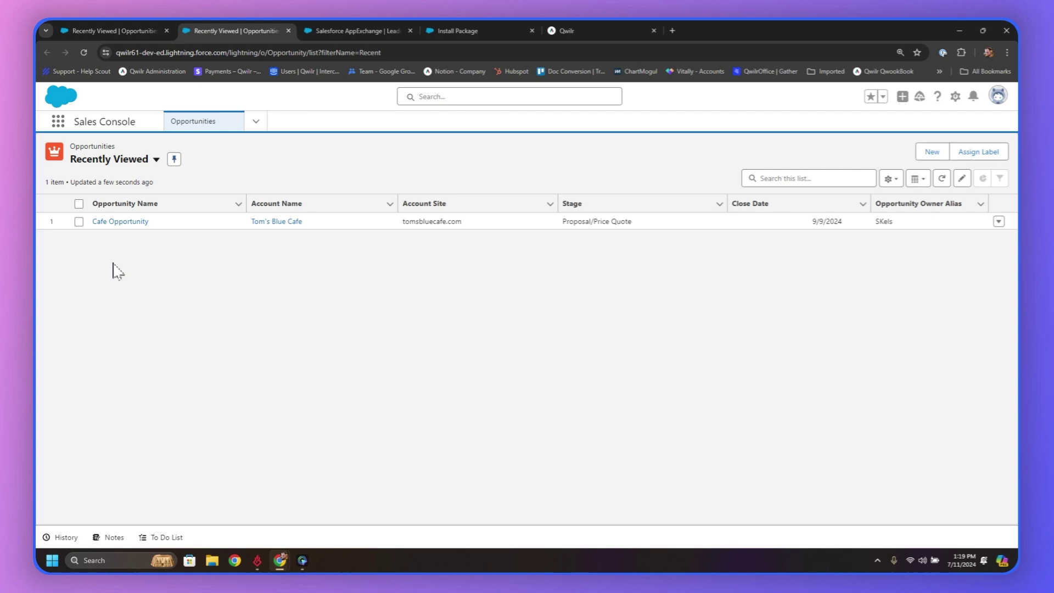
left_click(135, 222)
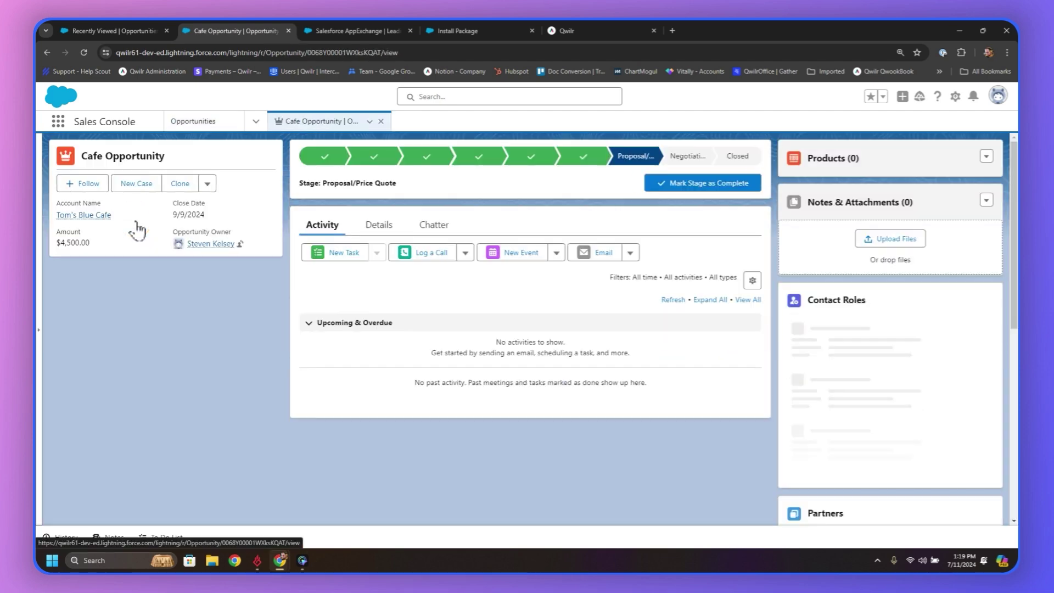
- On Cafe Opportunity's Details, connect the embedded Qwilr panel and start a new Qwilr page
left_click(382, 229)
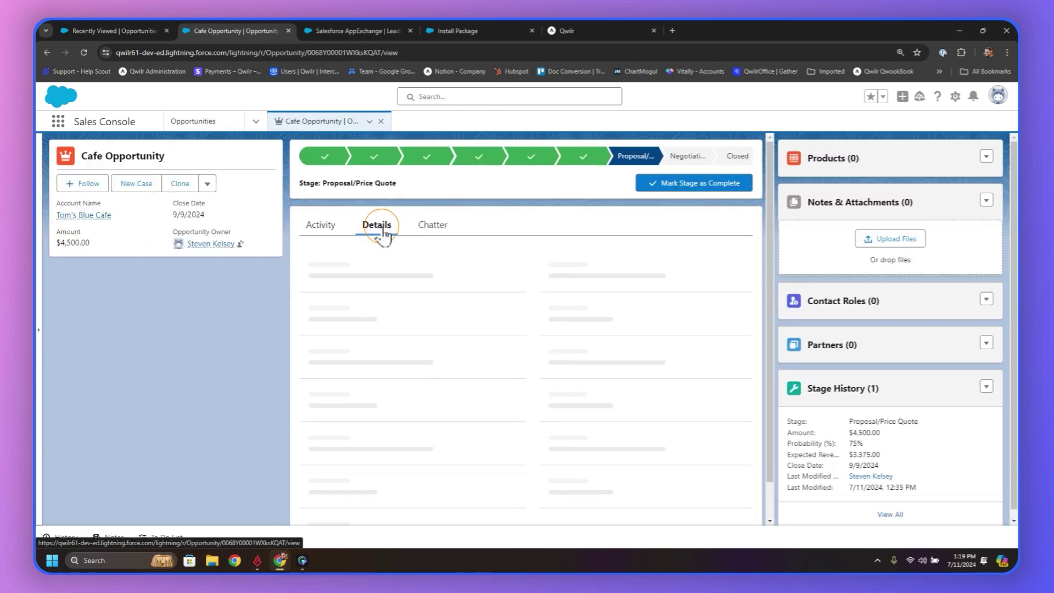
scroll(396, 286, "down", 3)
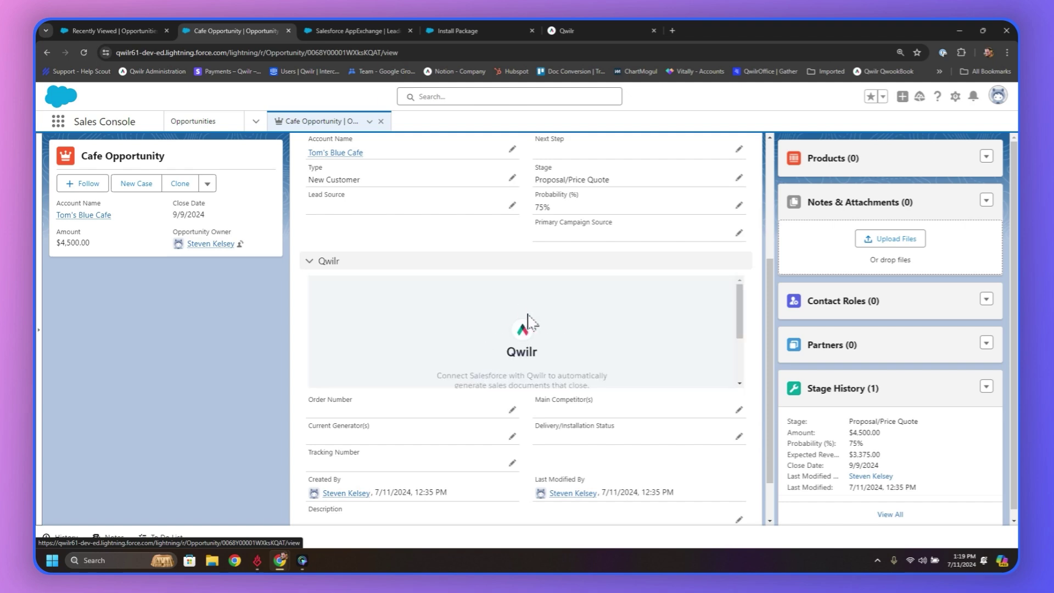
scroll(528, 321, "down", 3)
scroll(529, 321, "up", 2)
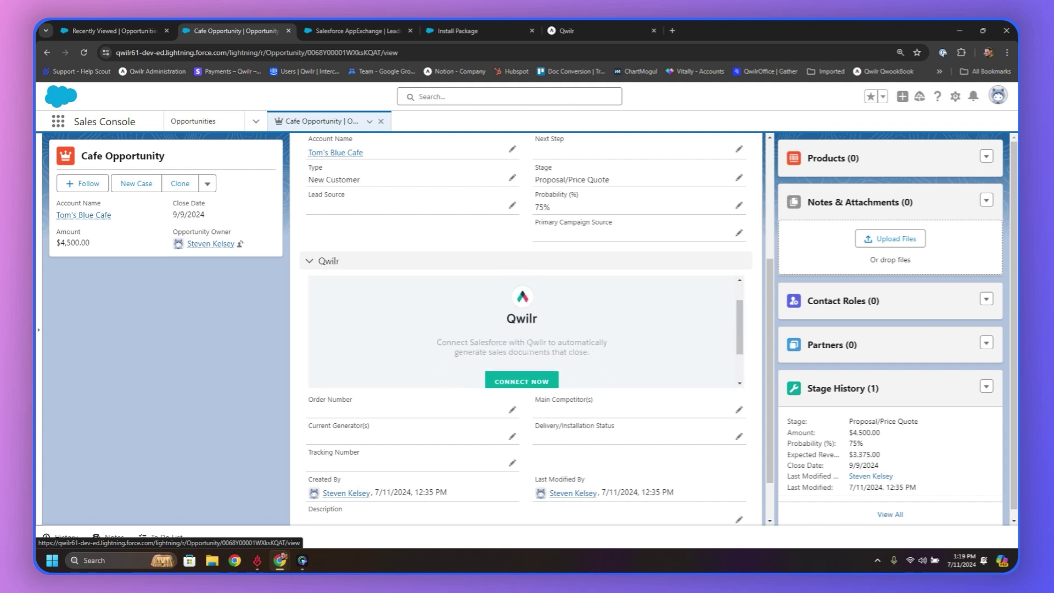
scroll(513, 338, "down", 1)
left_click(511, 331)
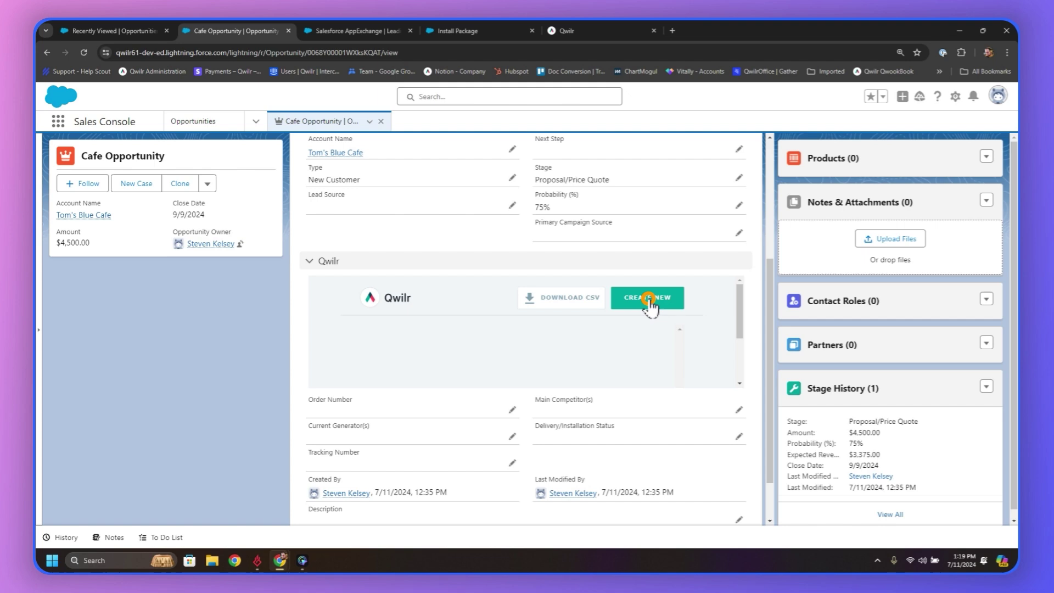
left_click(649, 301)
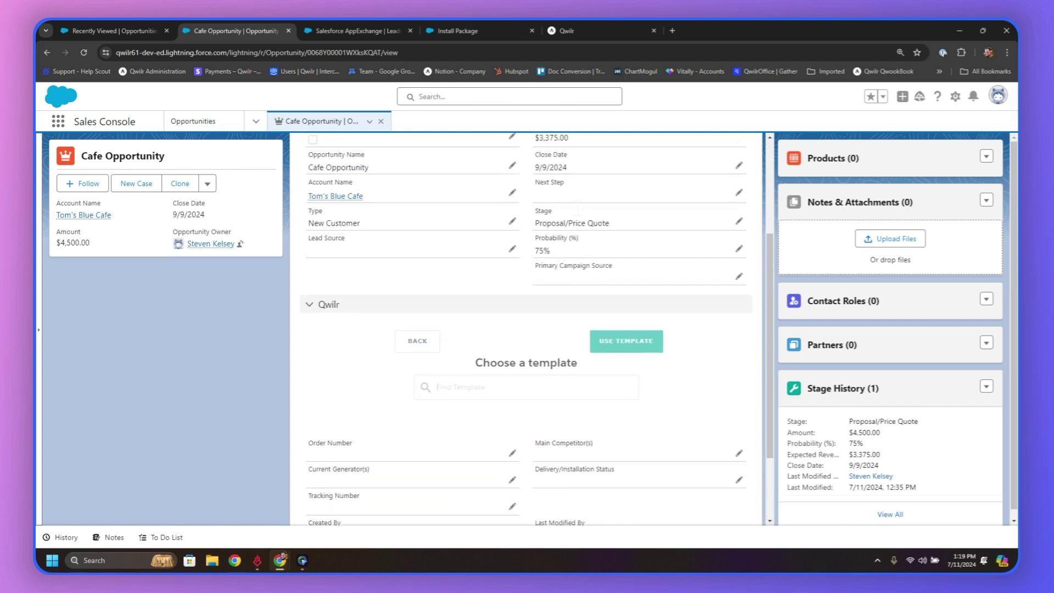
- In Qwilr, open the Sales Proposal Template from Library > Templates in the editor
left_click(574, 34)
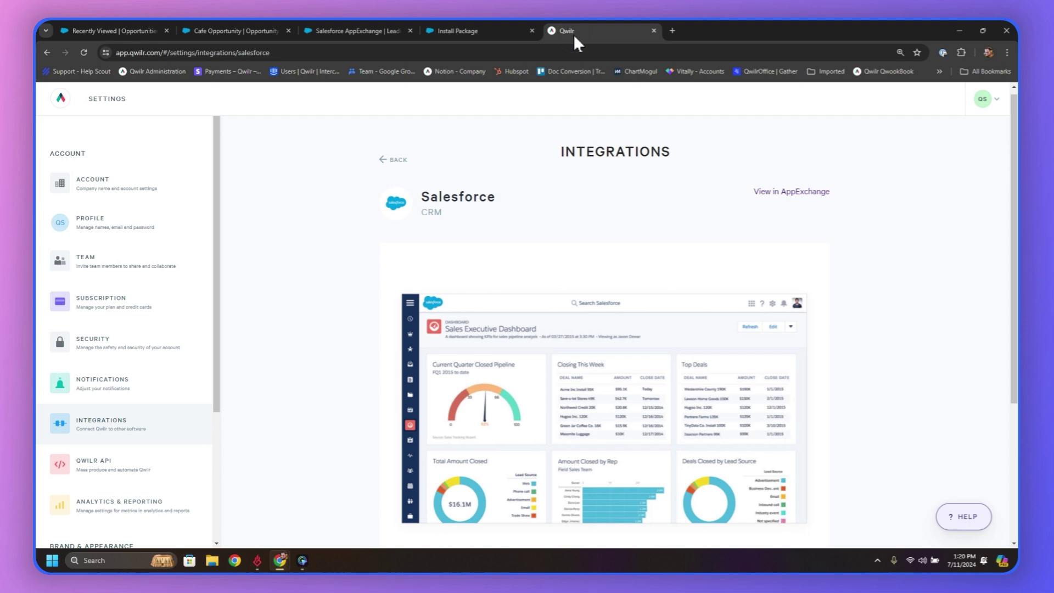
left_click(60, 104)
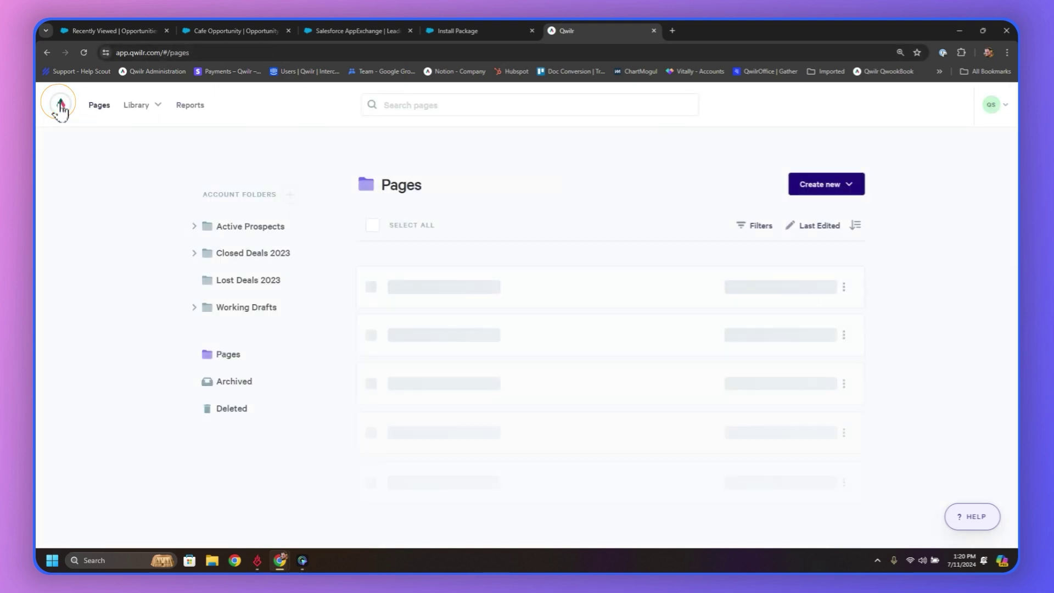
left_click(130, 104)
left_click(133, 129)
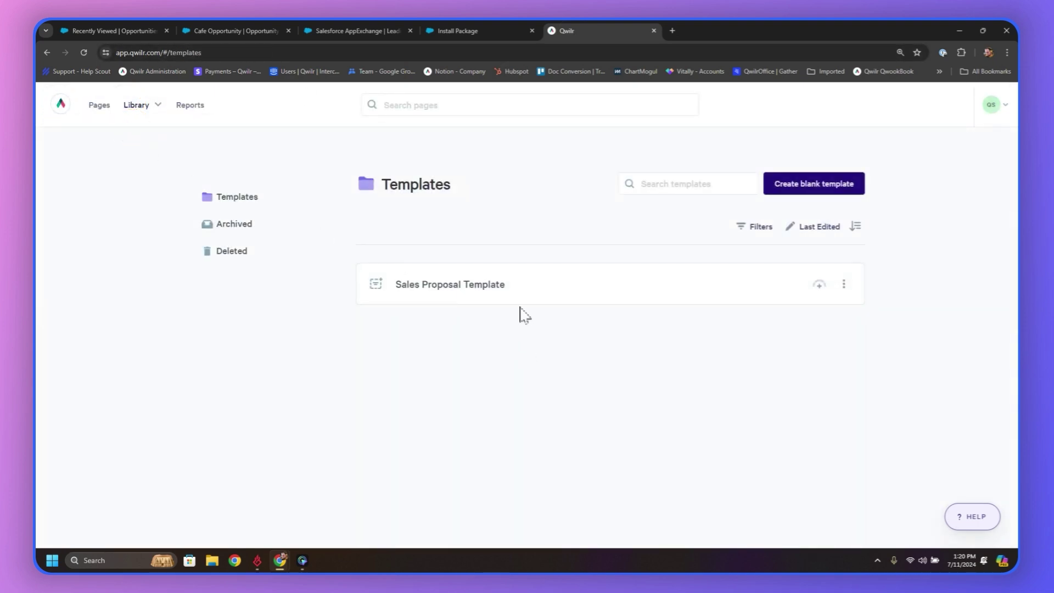
left_click(497, 281)
left_click(495, 274)
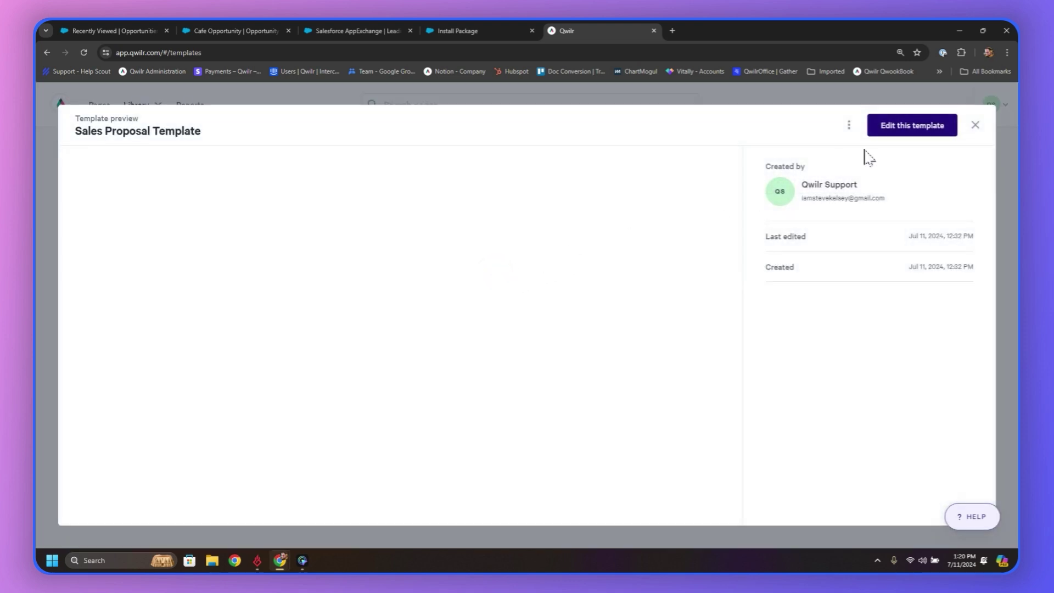
left_click(893, 127)
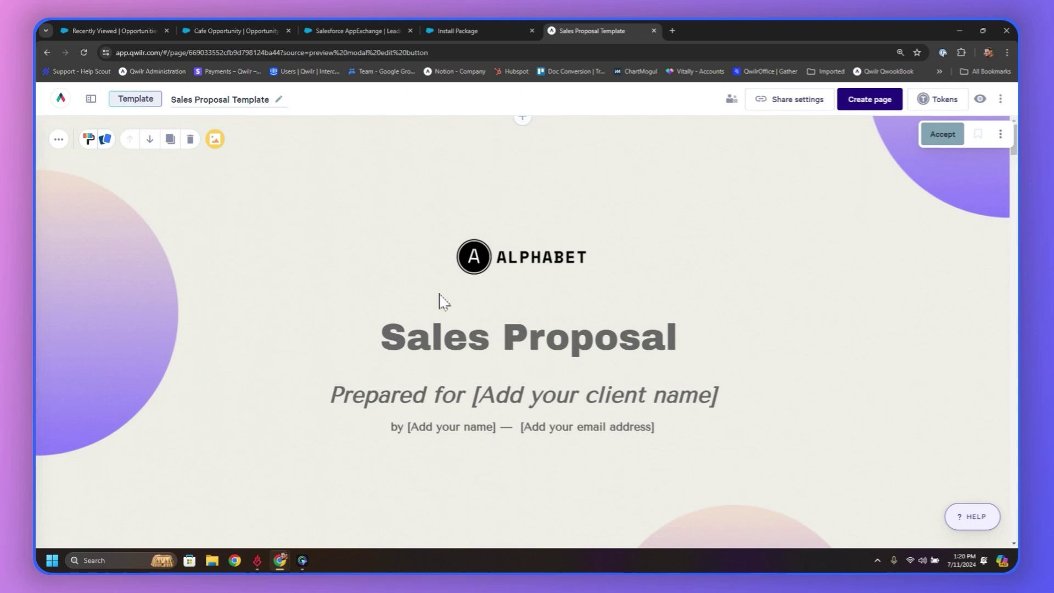
- Through the CRM tokens panel, set the template type to Salesforce with Opportunity records
left_click(937, 104)
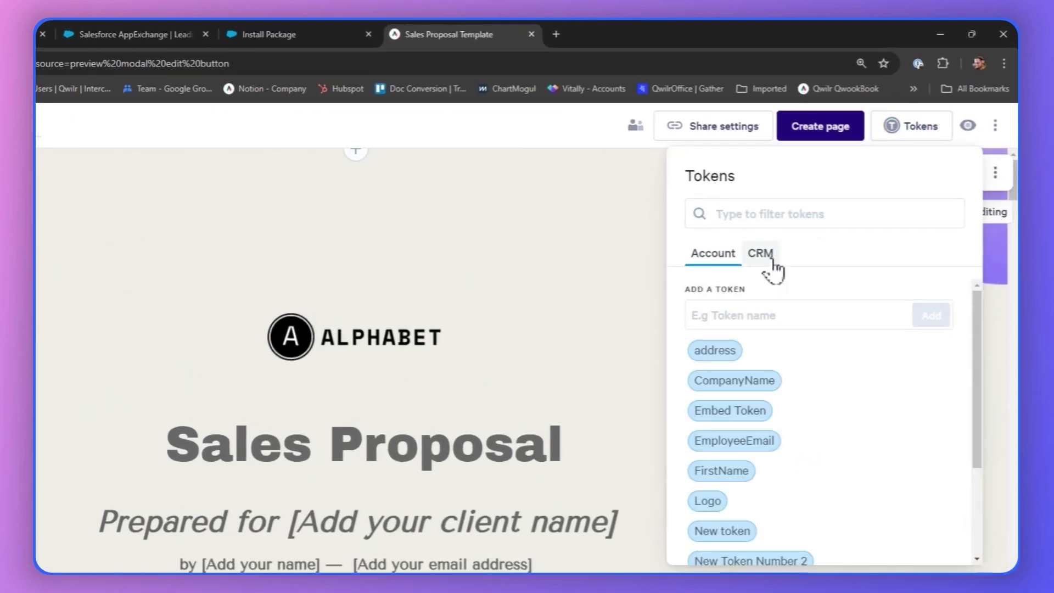
left_click(765, 257)
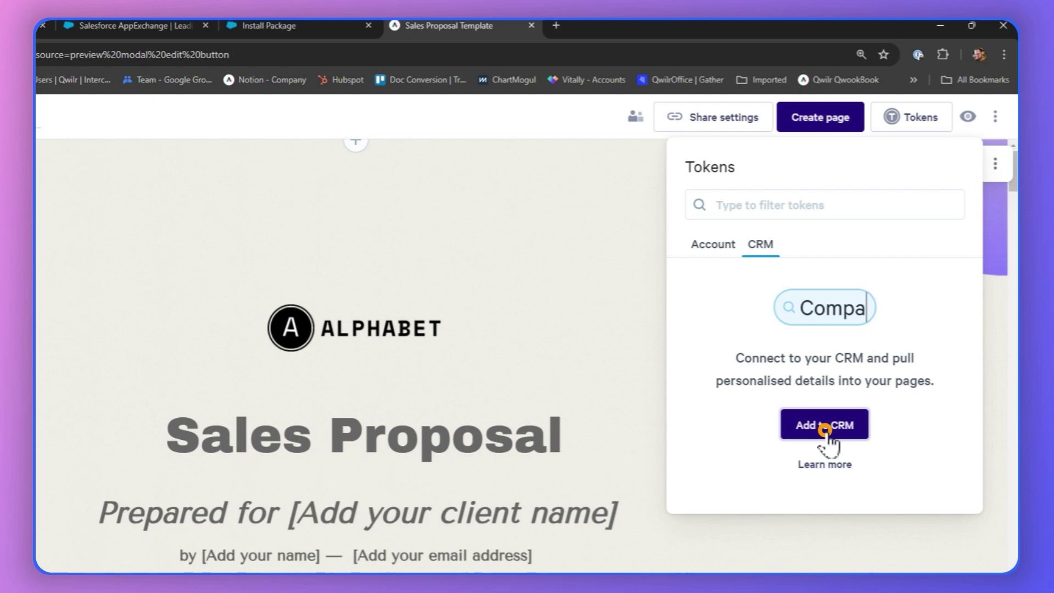
left_click(825, 427)
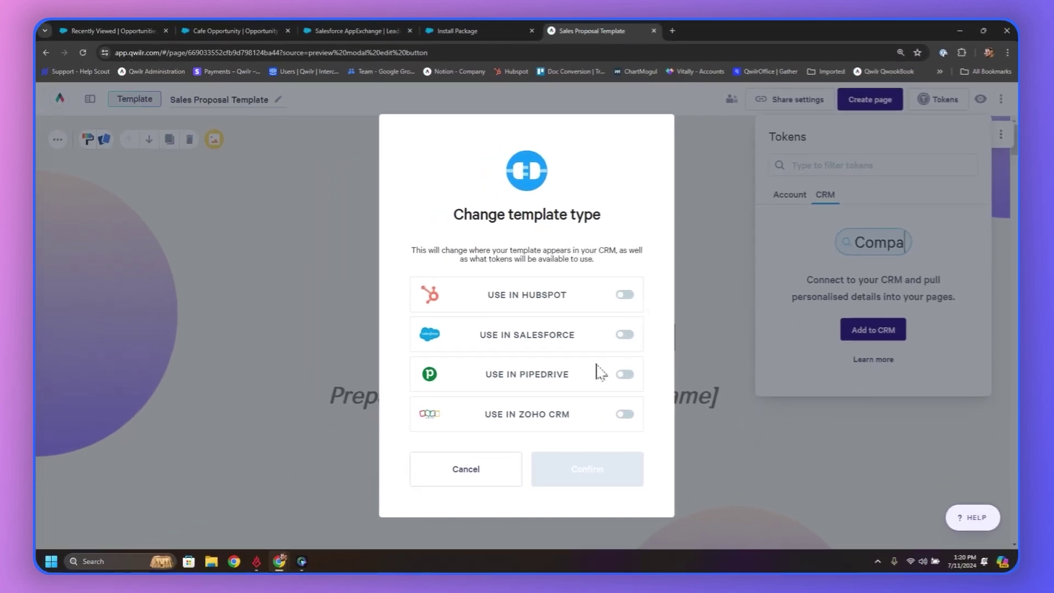
left_click(624, 333)
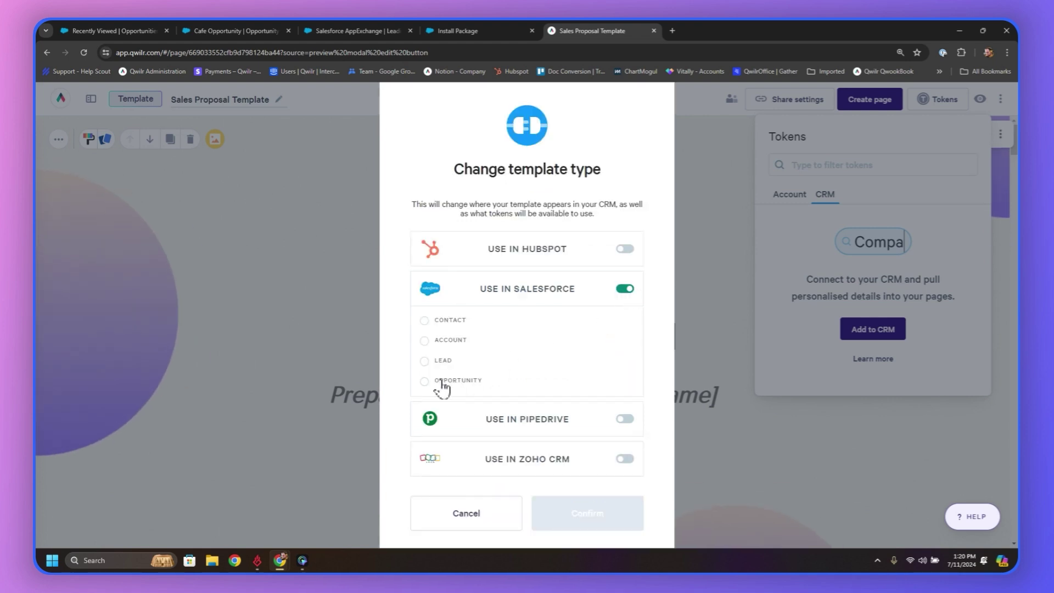
left_click(424, 381)
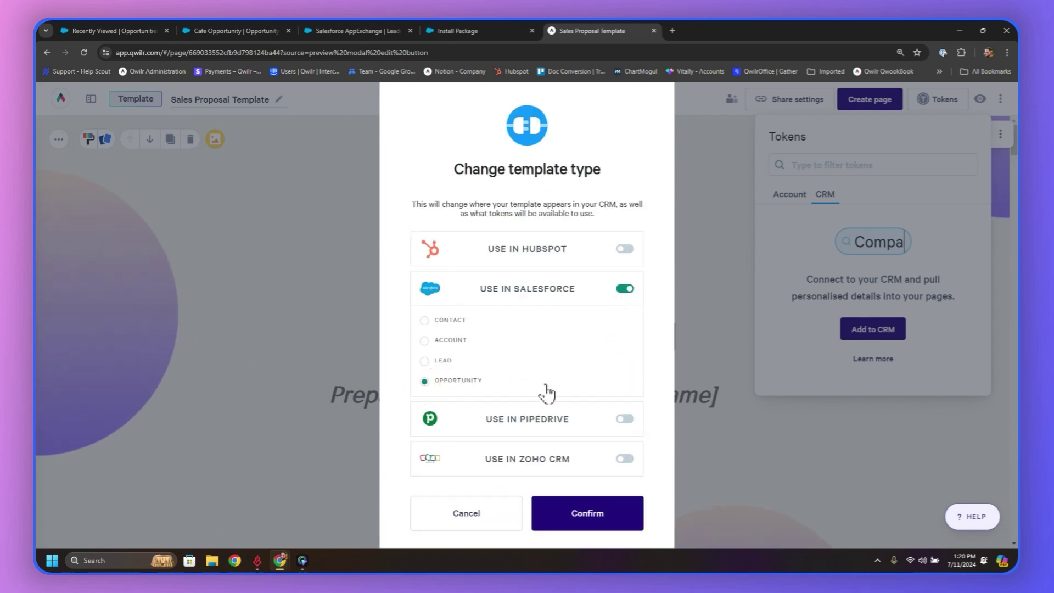
left_click(617, 518)
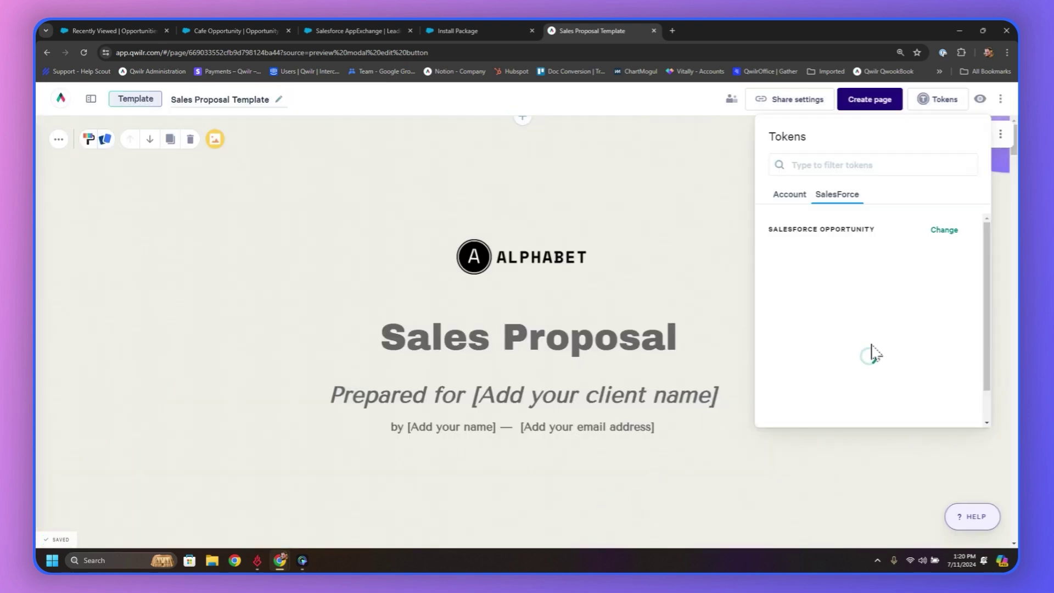
- Delete the [Add your client name] placeholder from the proposal cover
scroll(860, 318, "down", 10)
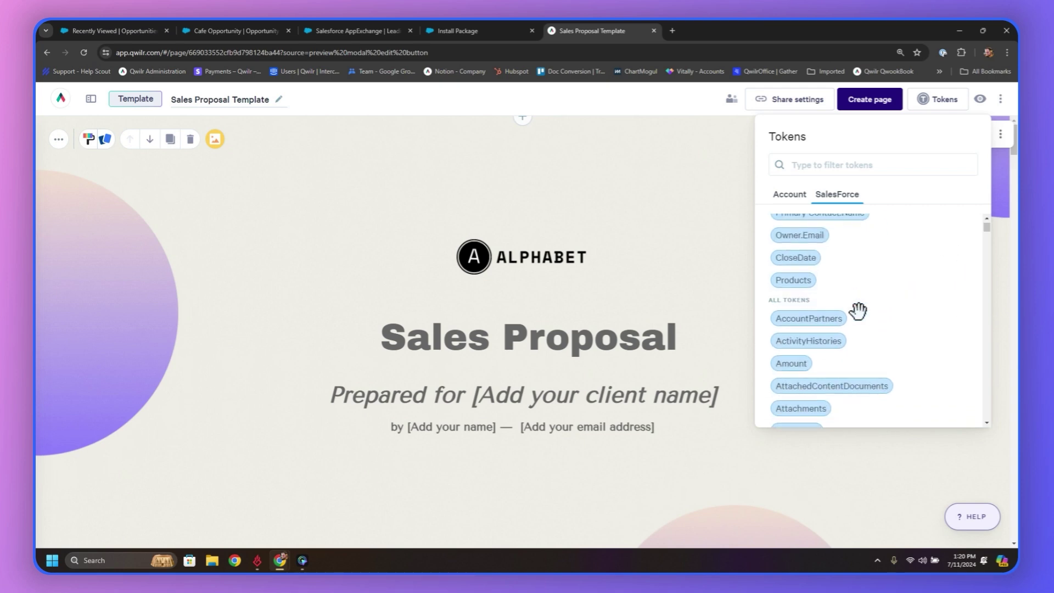
scroll(858, 311, "up", 7)
scroll(858, 310, "up", 3)
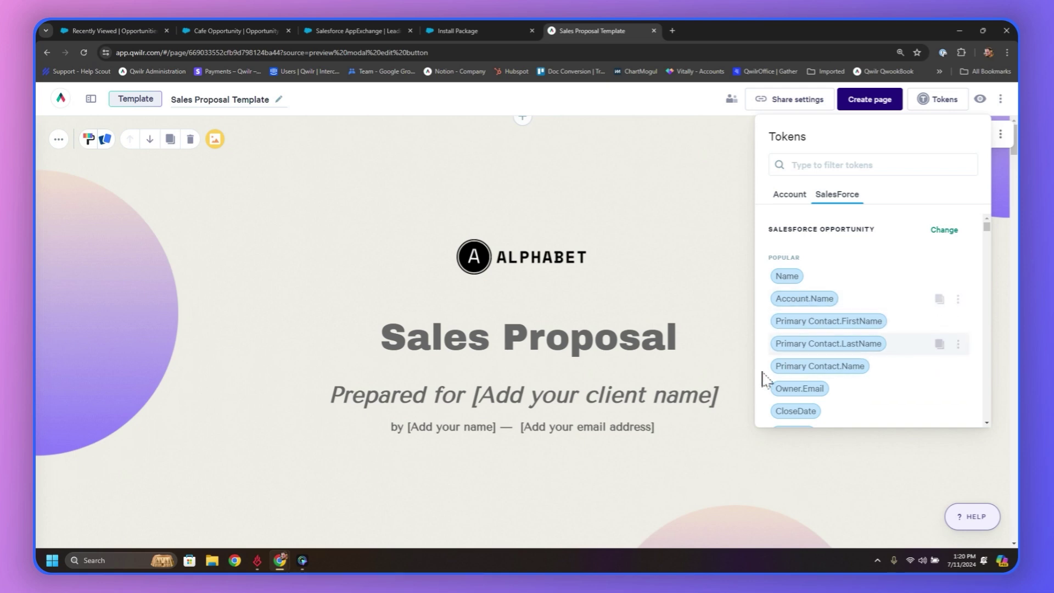
left_click(719, 404)
left_click_drag(719, 404, 471, 400)
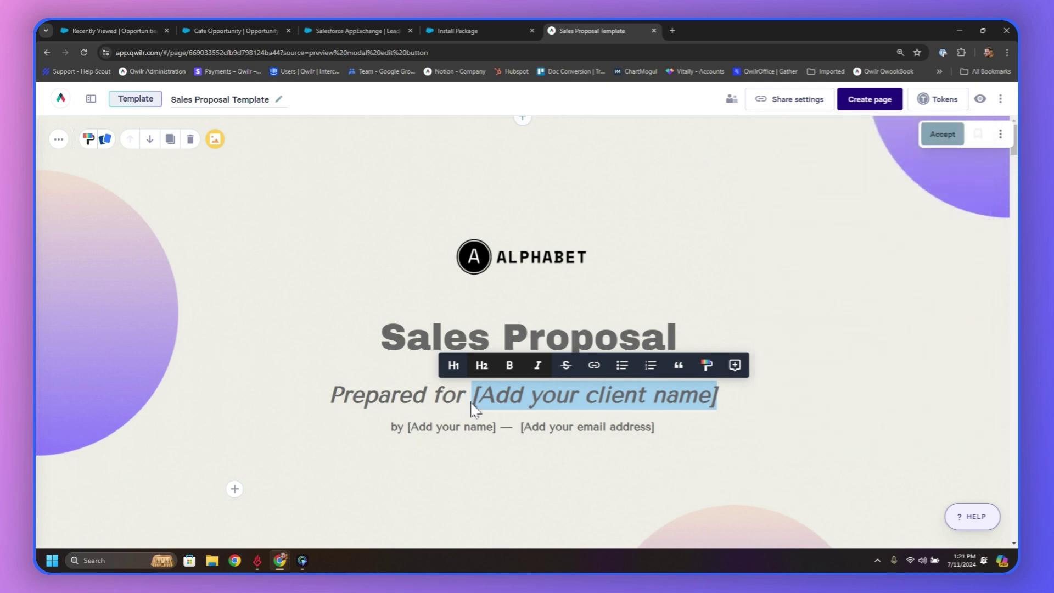
key("BackSpace")
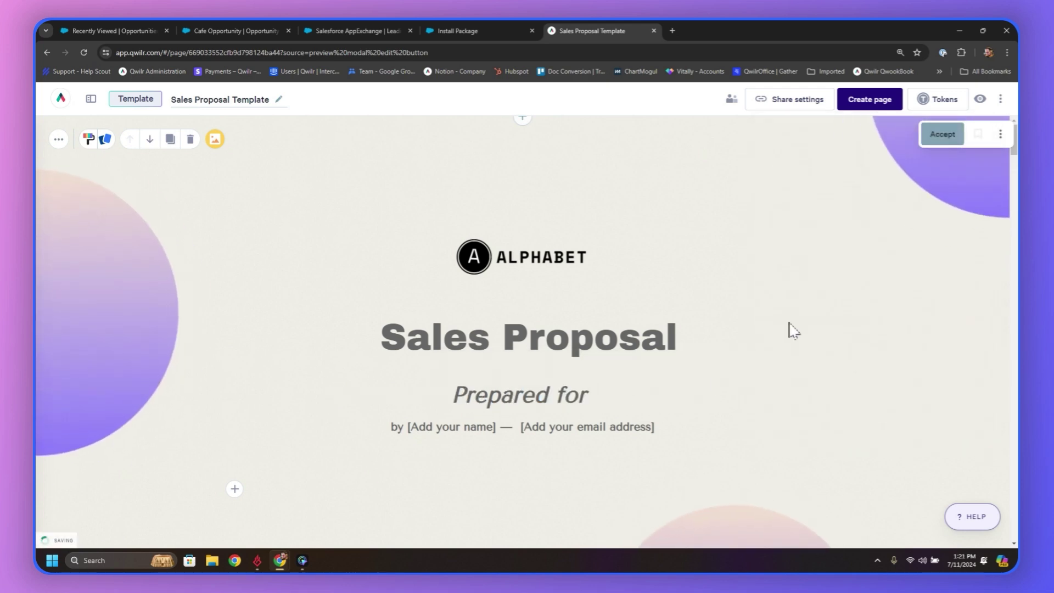
- Insert the Account.Name token after 'Prepared for' and make it italic and bold
left_click(957, 107)
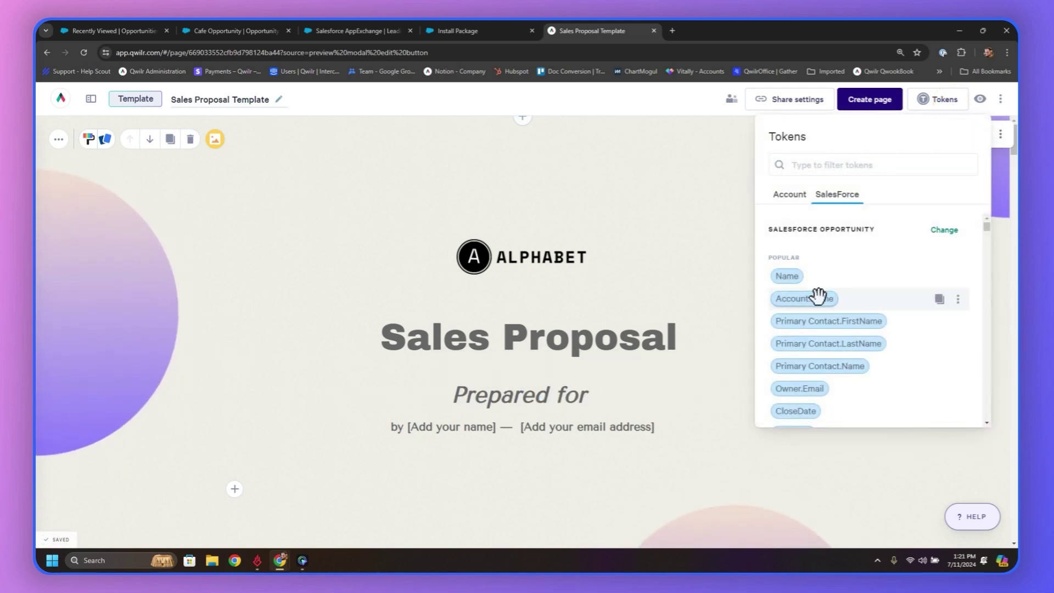
left_click_drag(818, 298, 635, 393)
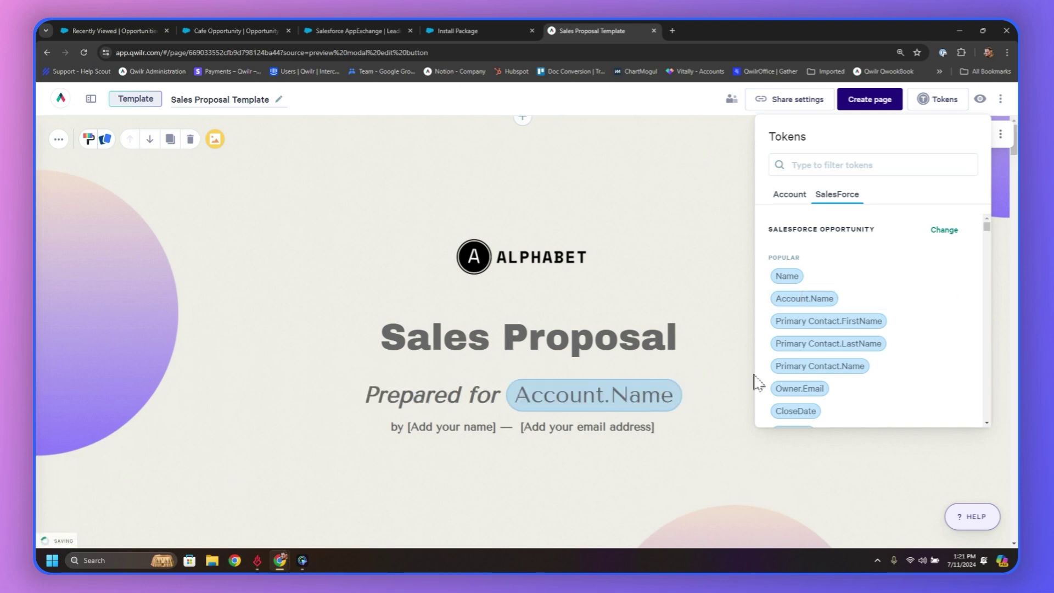
left_click(618, 395)
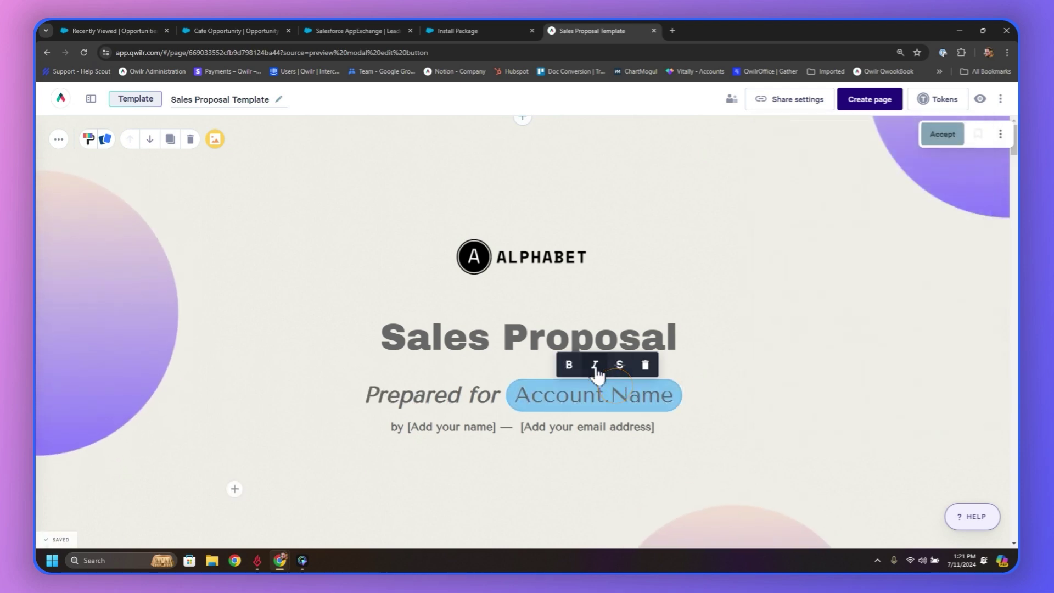
left_click(596, 365)
left_click(568, 365)
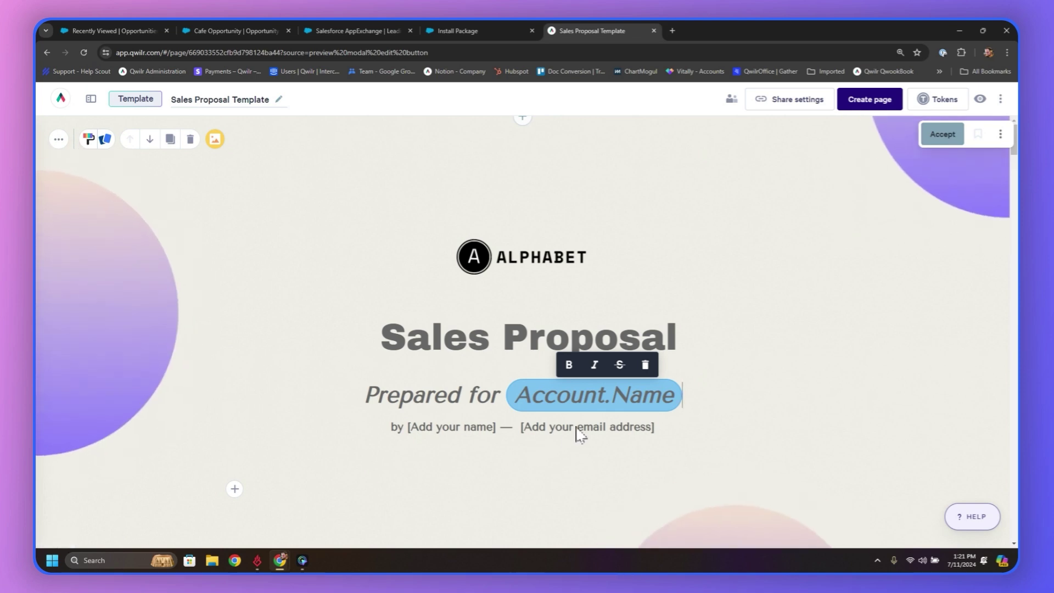
- Remove the name-and-email byline, then leave the template and switch to the Cafe Opportunity
left_click_drag(679, 432, 386, 450)
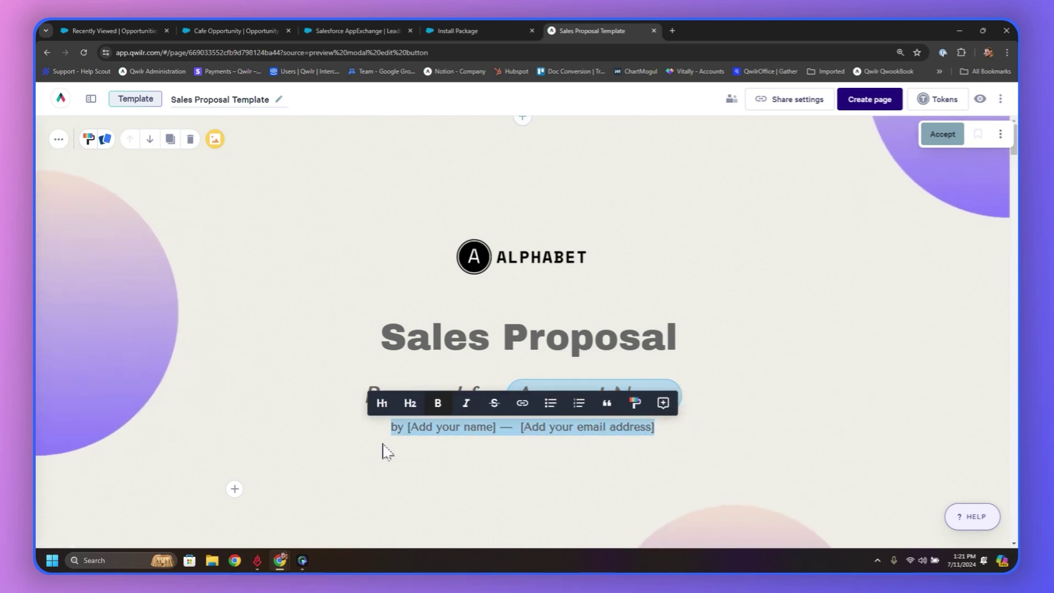
key("BackSpace")
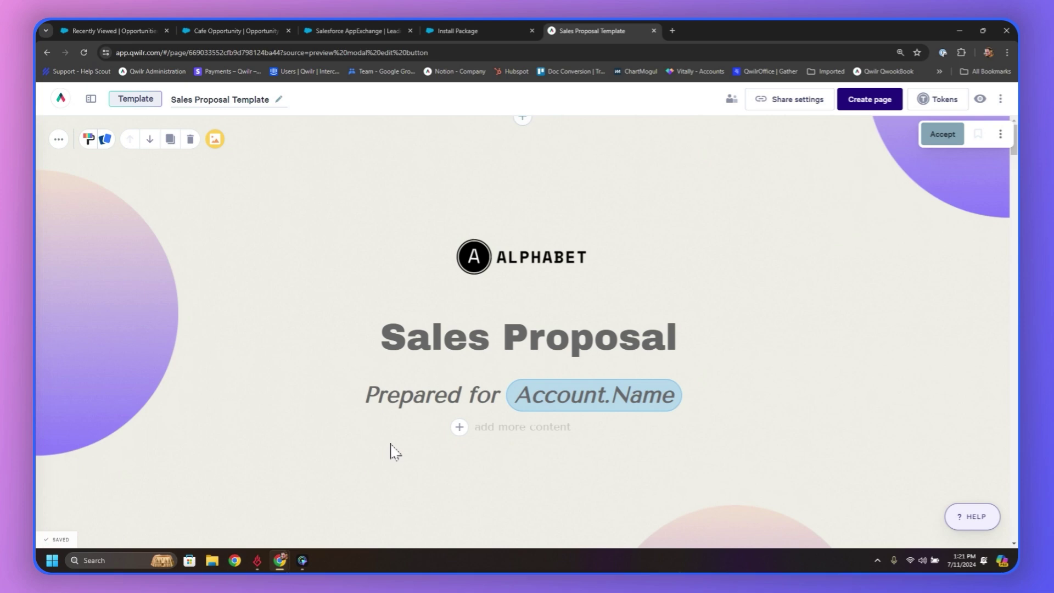
left_click(62, 101)
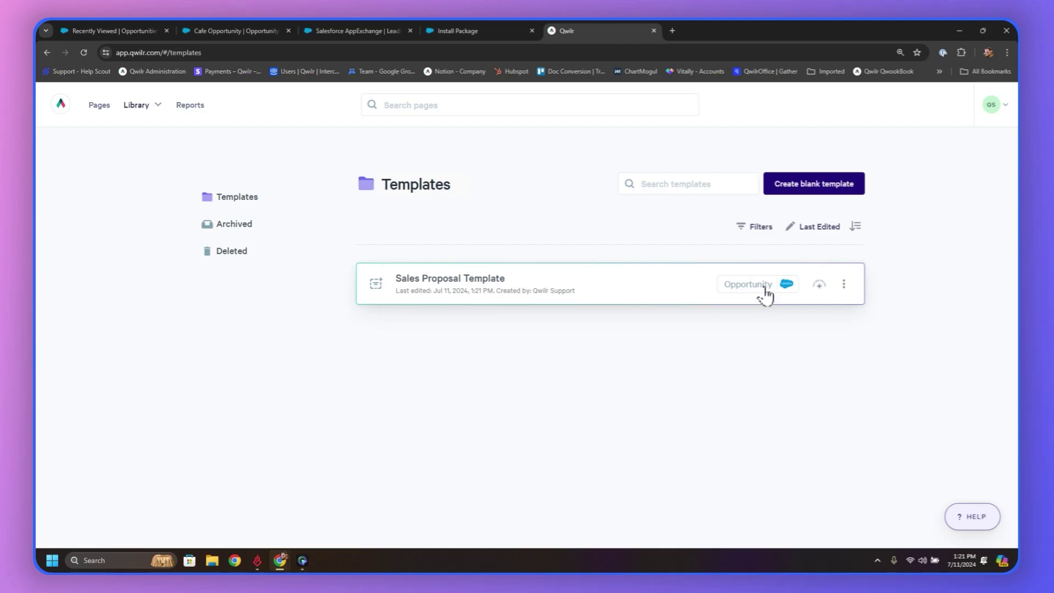
left_click(188, 32)
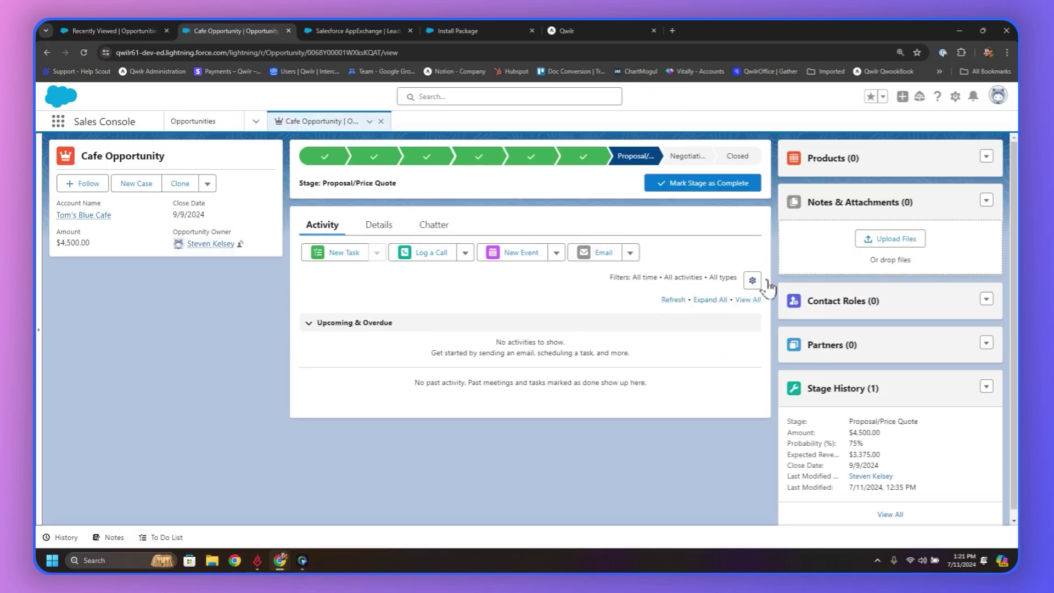
- From the Cafe Opportunity's Details Qwilr section, create a page using the Sales Proposal Template
left_click(378, 225)
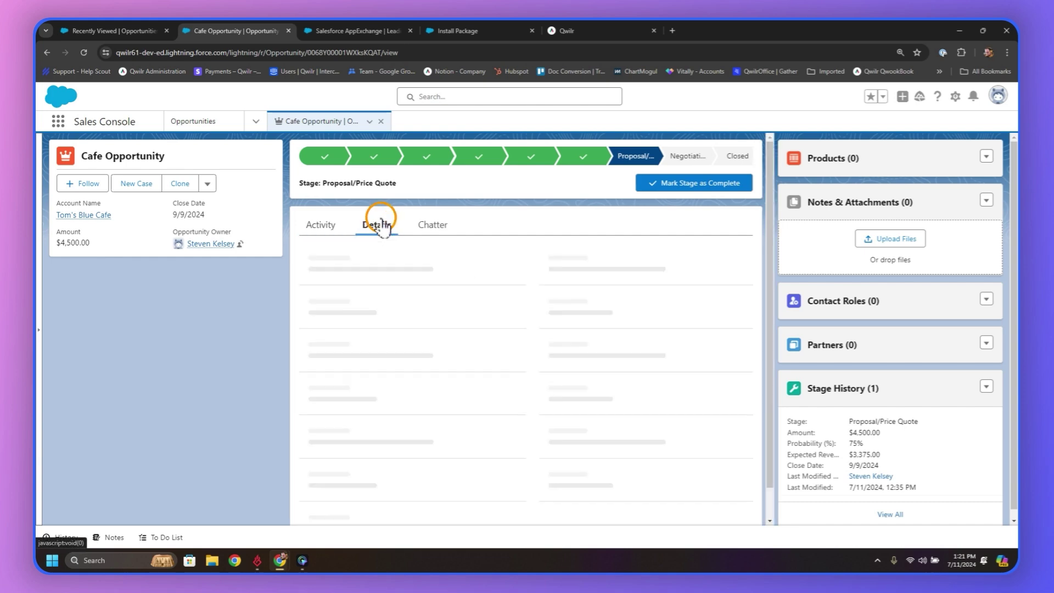
scroll(512, 299, "down", 4)
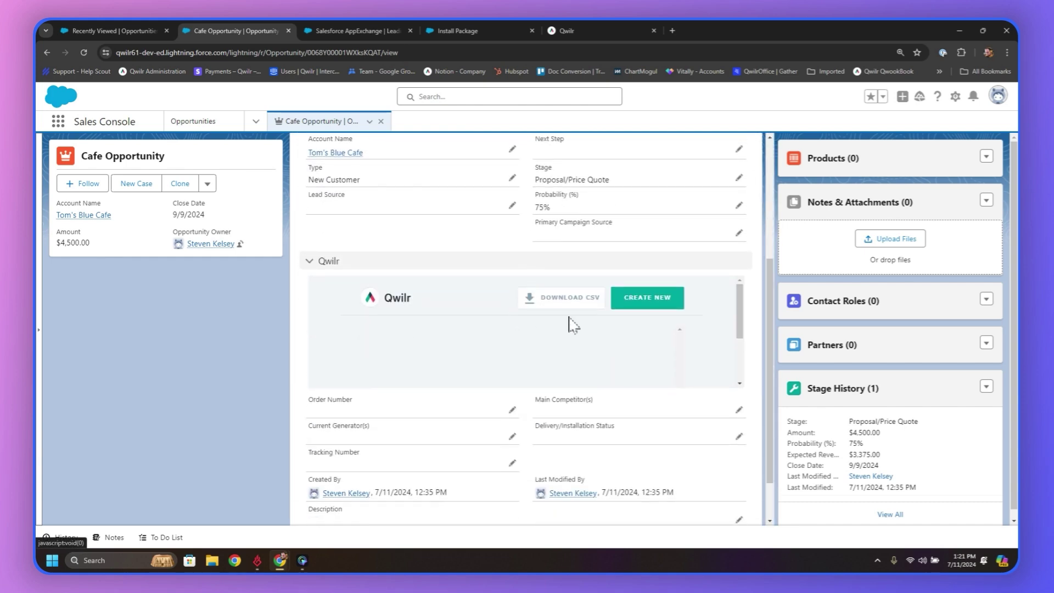
left_click(649, 300)
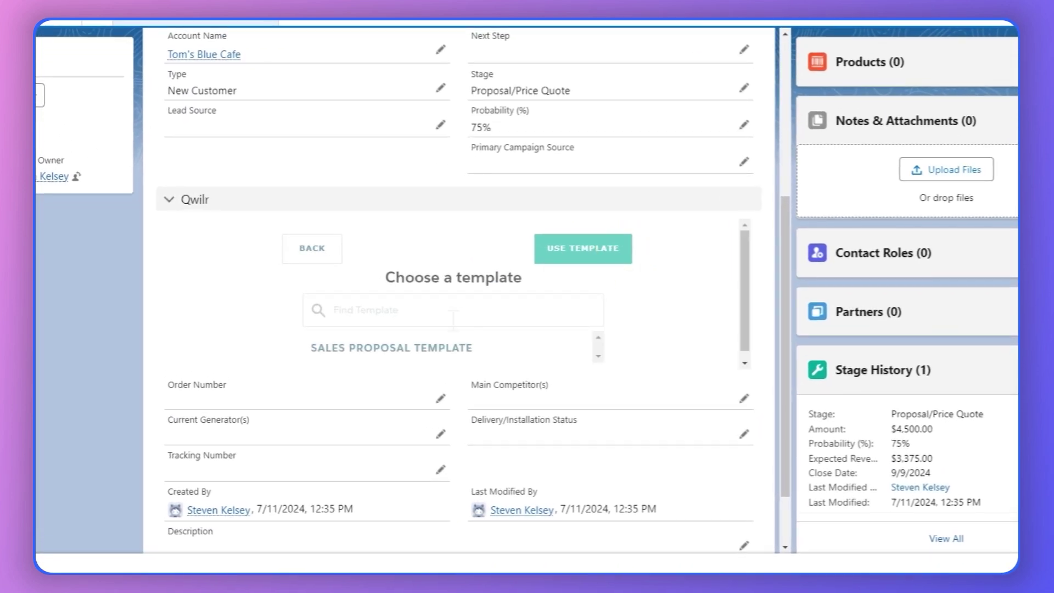
left_click(431, 348)
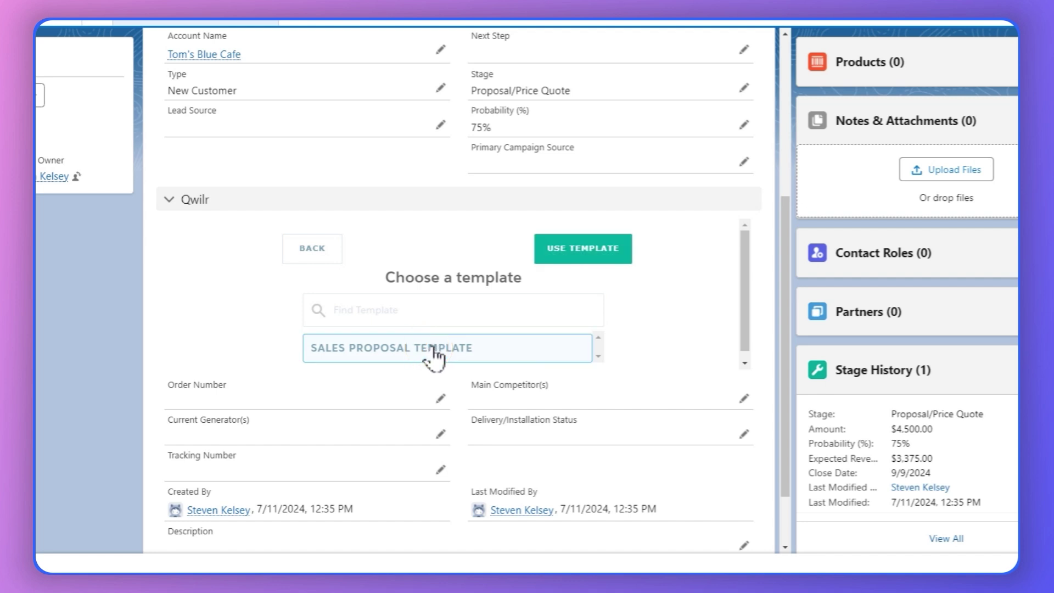
left_click(599, 244)
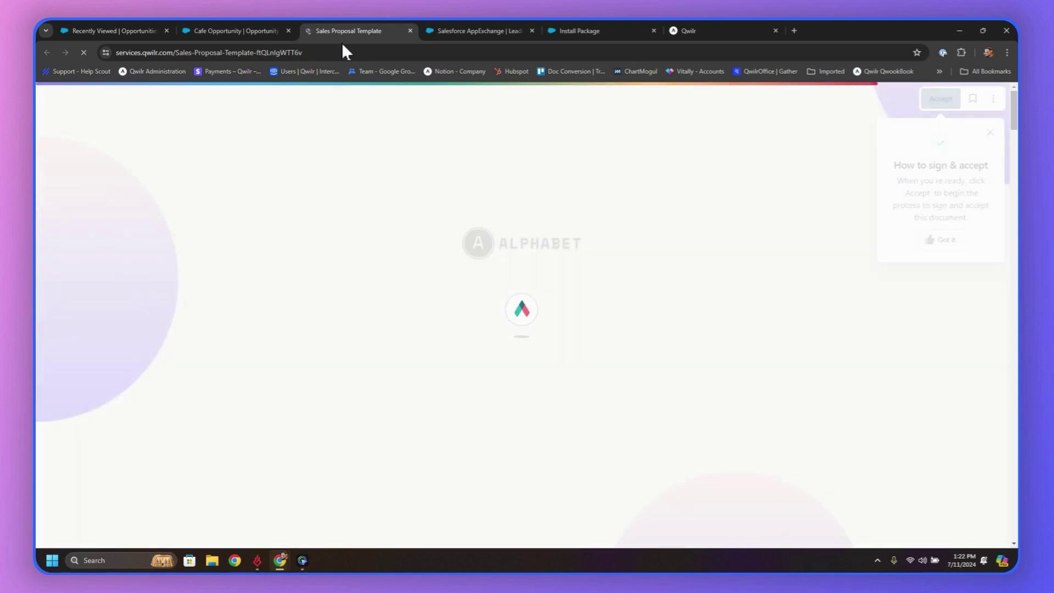
- Highlight the pre-filled account name in the proposal subtitle, then close the proposal tab
left_click(713, 351)
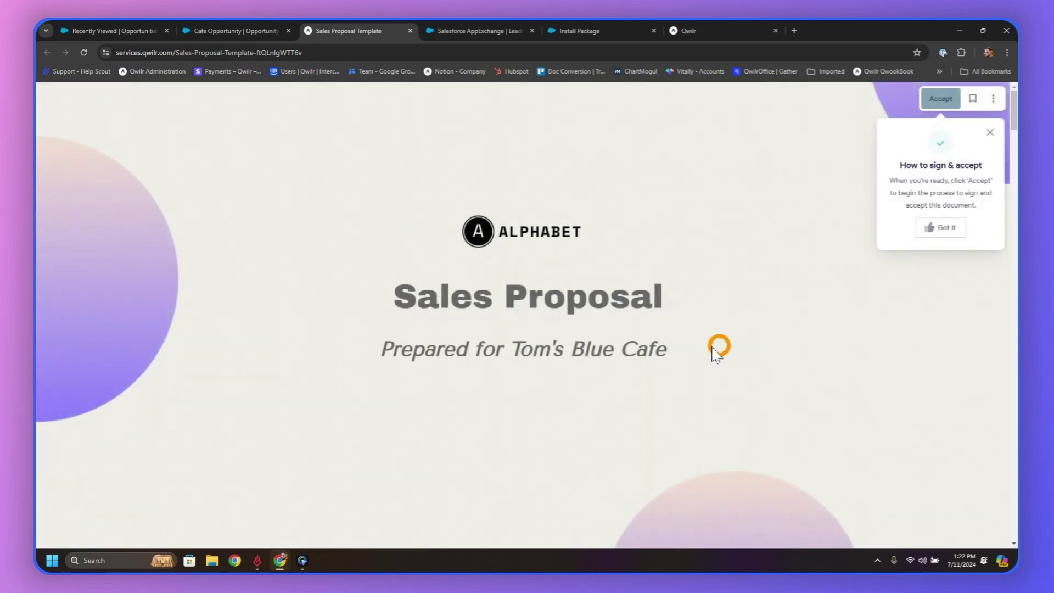
left_click_drag(713, 350, 519, 364)
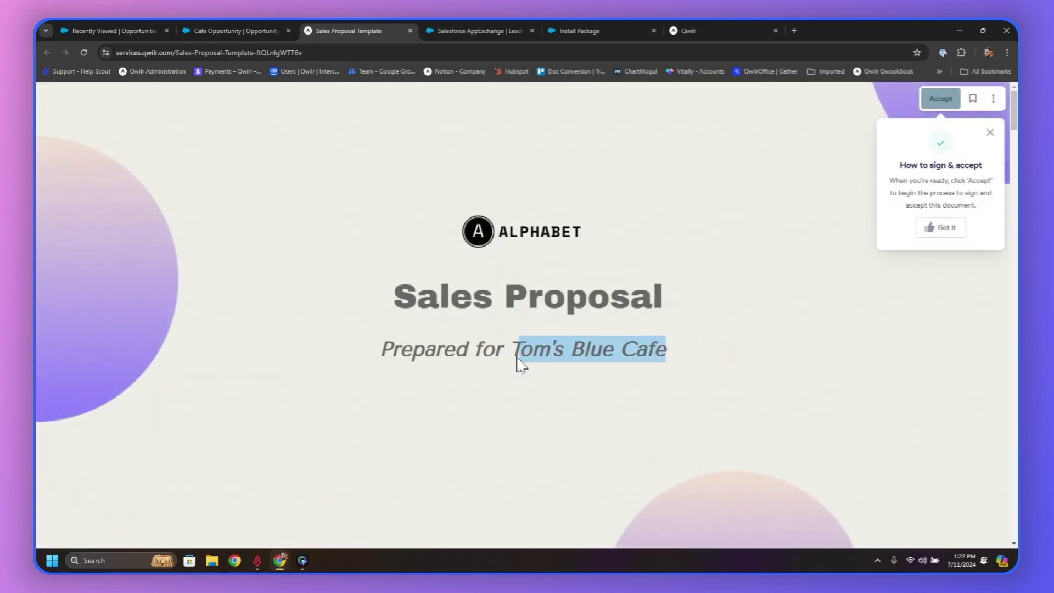
left_click(409, 30)
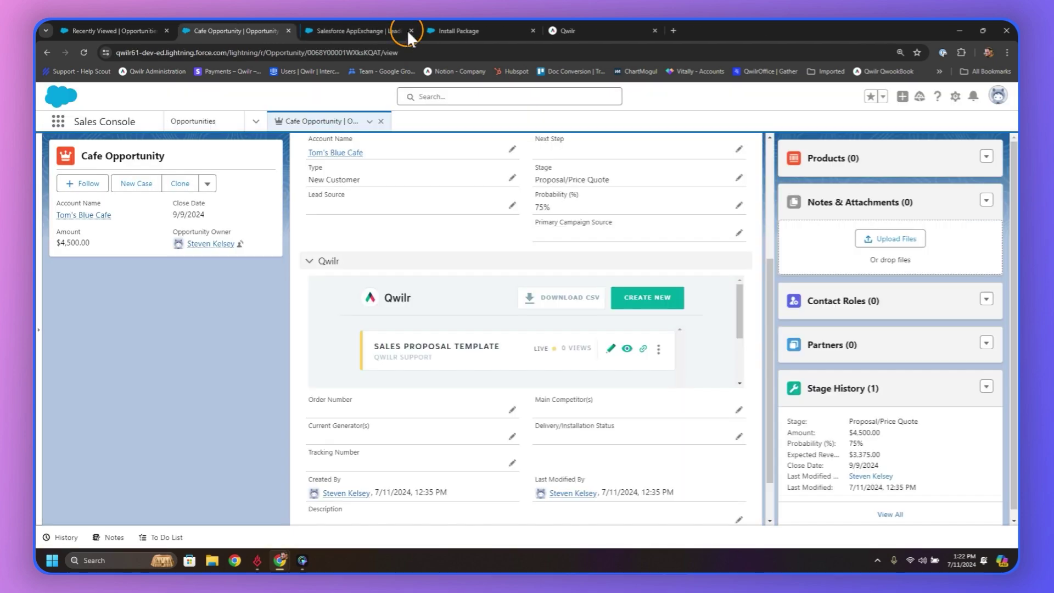
- Copy the proposal's share link, review its more-actions menu, and return to Qwilr's Templates list
left_click(644, 351)
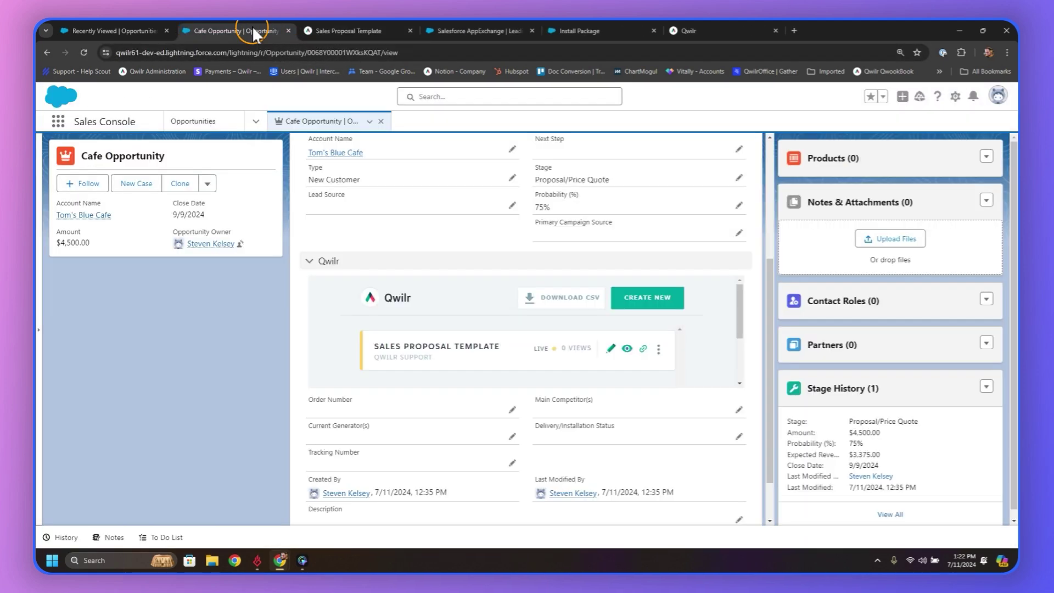
left_click(659, 350)
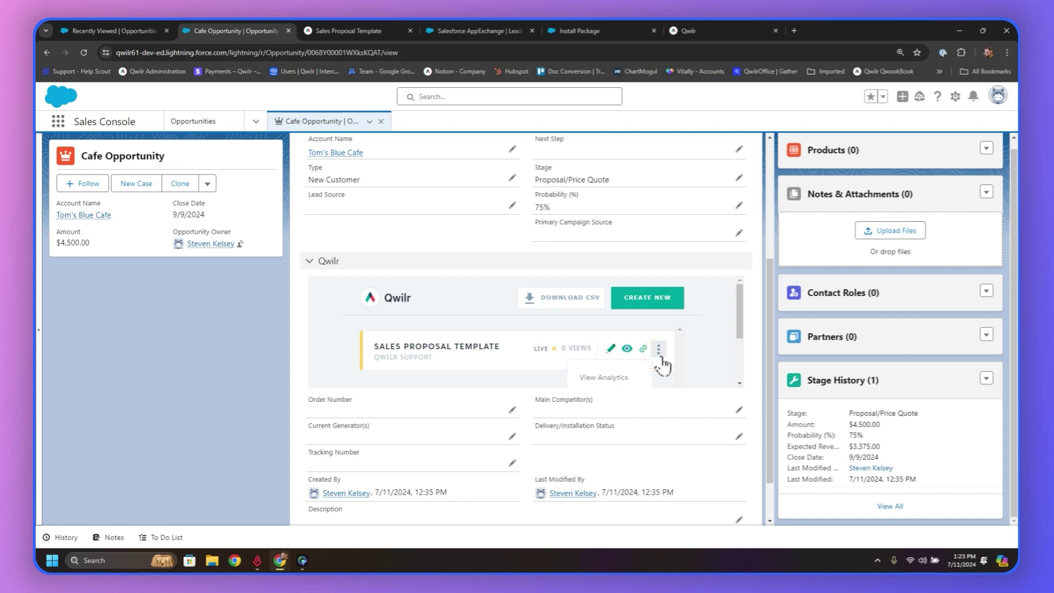
scroll(673, 339, "down", 3)
scroll(666, 341, "up", 2)
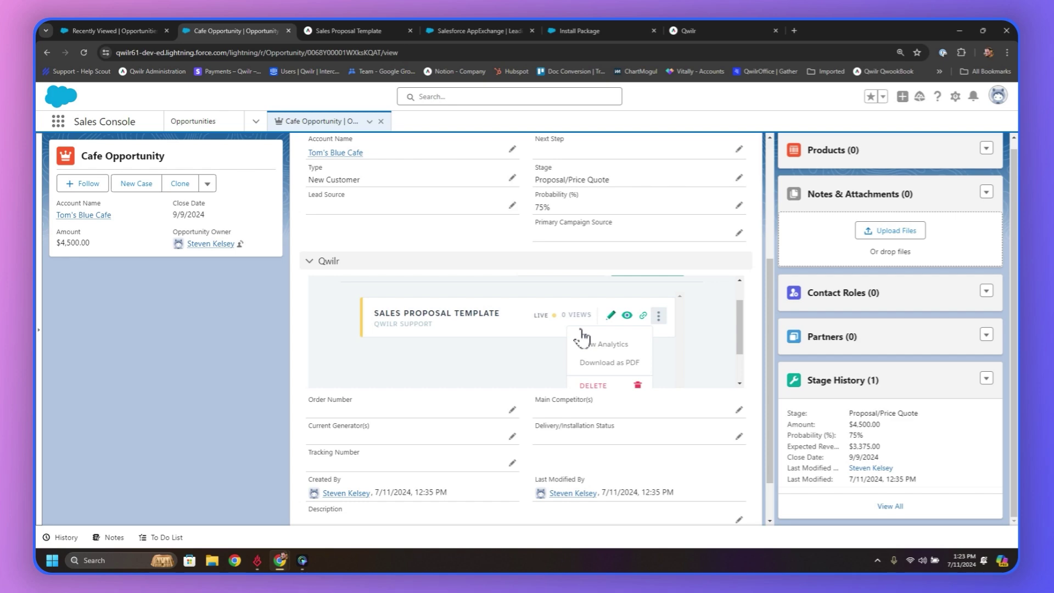
left_click(691, 28)
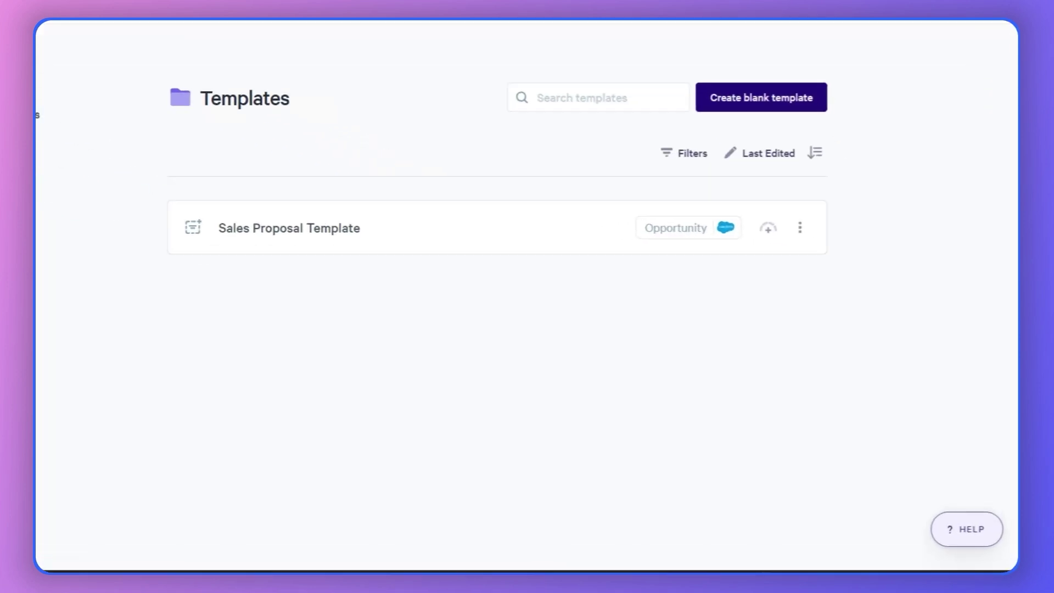
- Open Qwilr's Contact support message form from the HELP panel
left_click(964, 545)
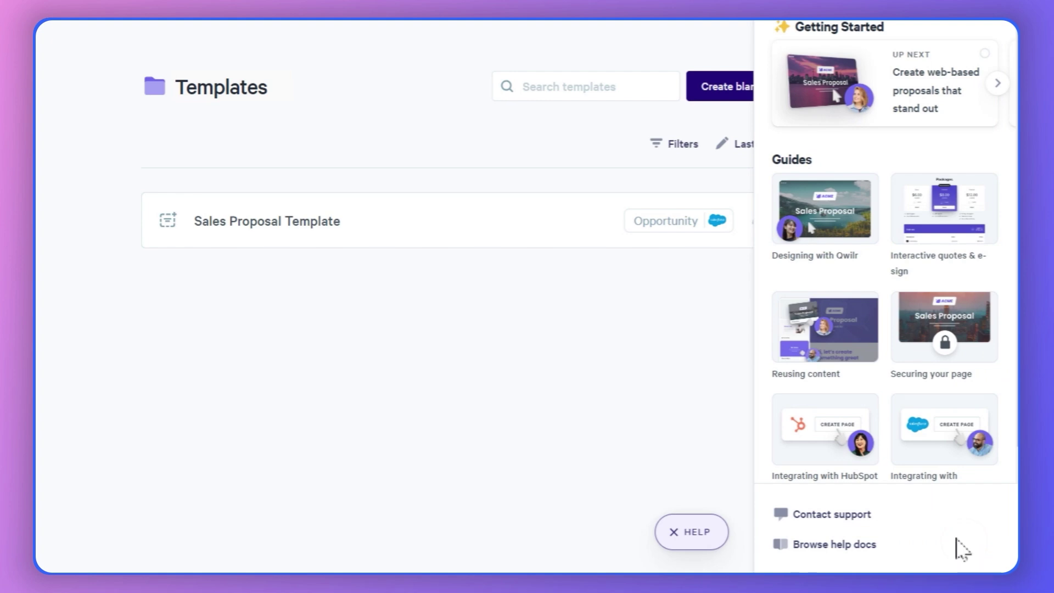
left_click(855, 519)
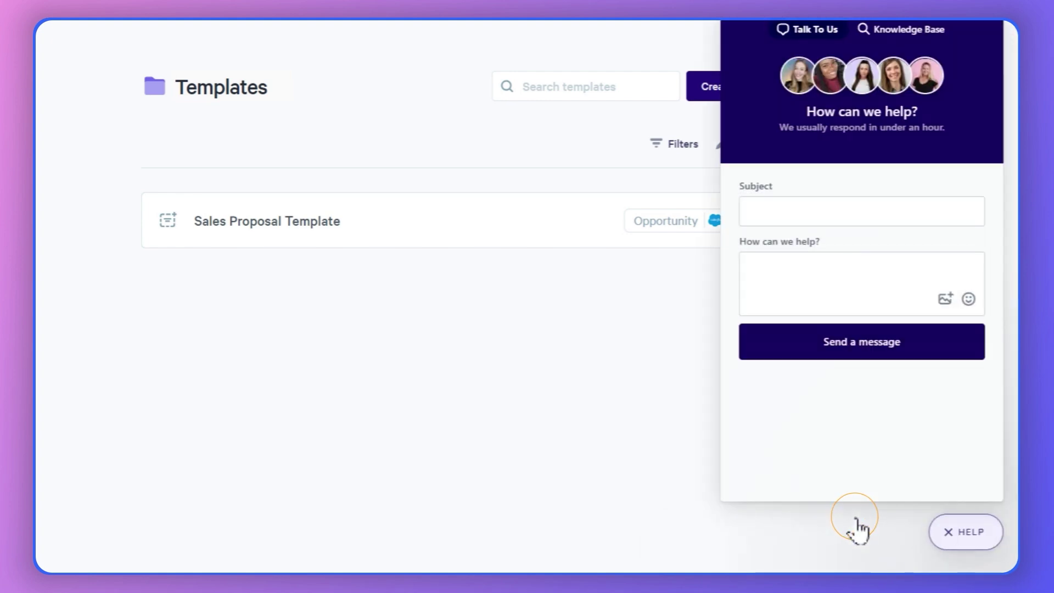